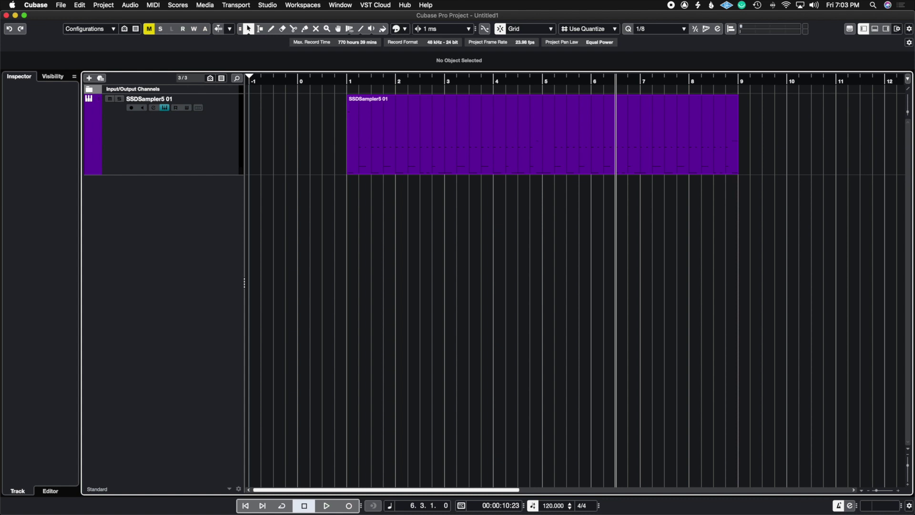
- Move aside and close the drum sampler's instrument window, returning to the project
left_click(89, 98)
left_click_drag(468, 153, 385, 153)
key("super+w")
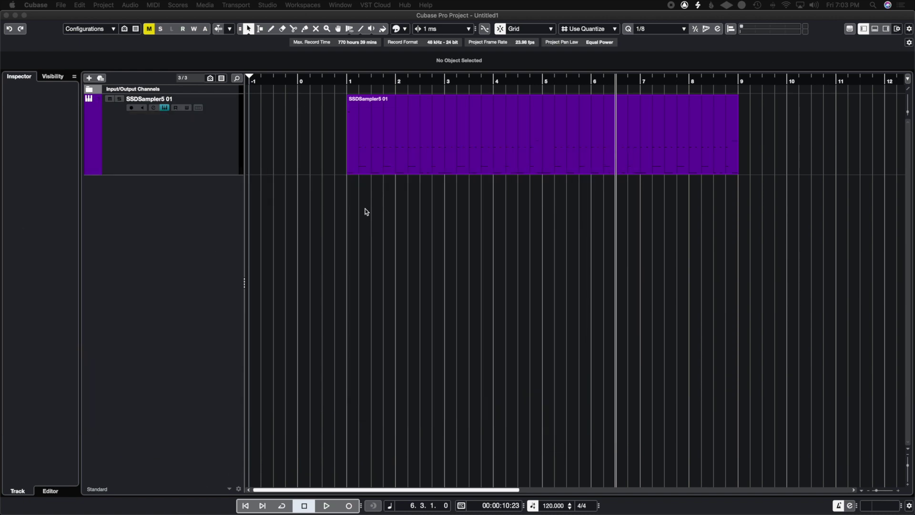
left_click(389, 205)
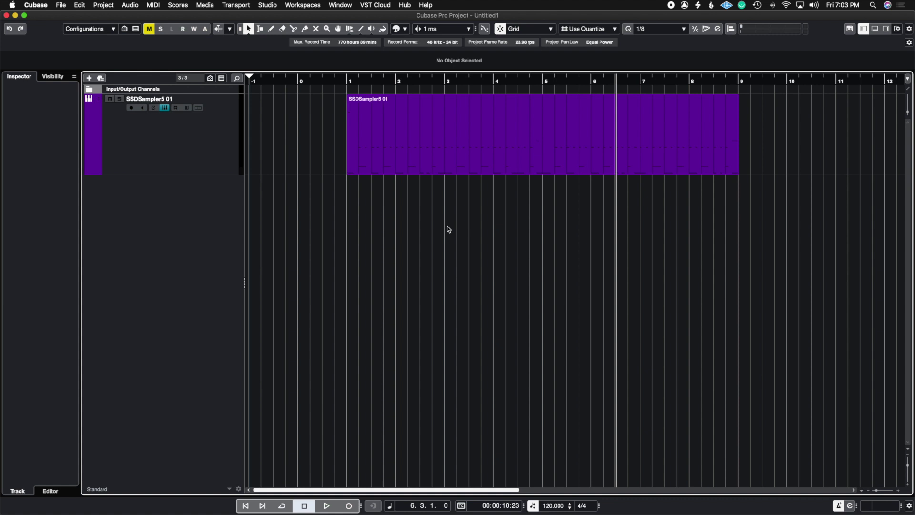
- Dissolve the drum MIDI part with Separate Pitches into C1, G2, D1 and G#1 tracks
left_click(493, 140)
left_click(159, 5)
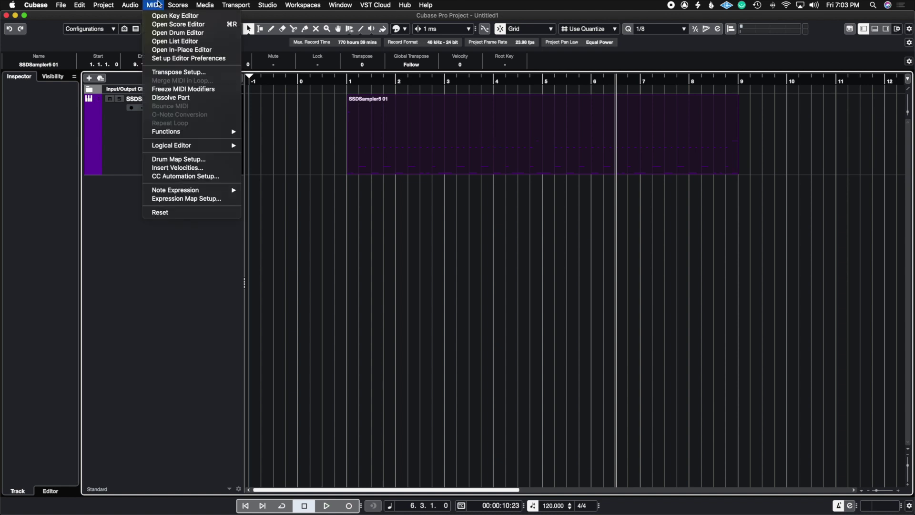
left_click(185, 98)
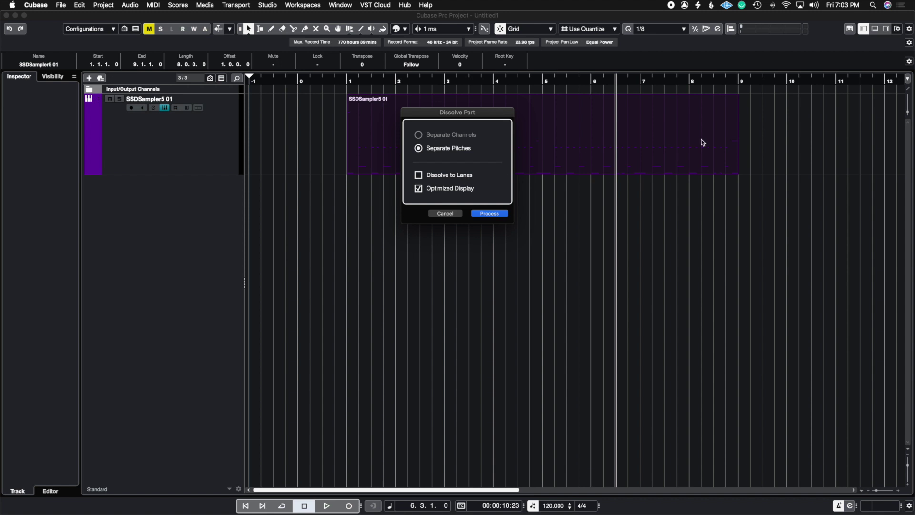
key("Return")
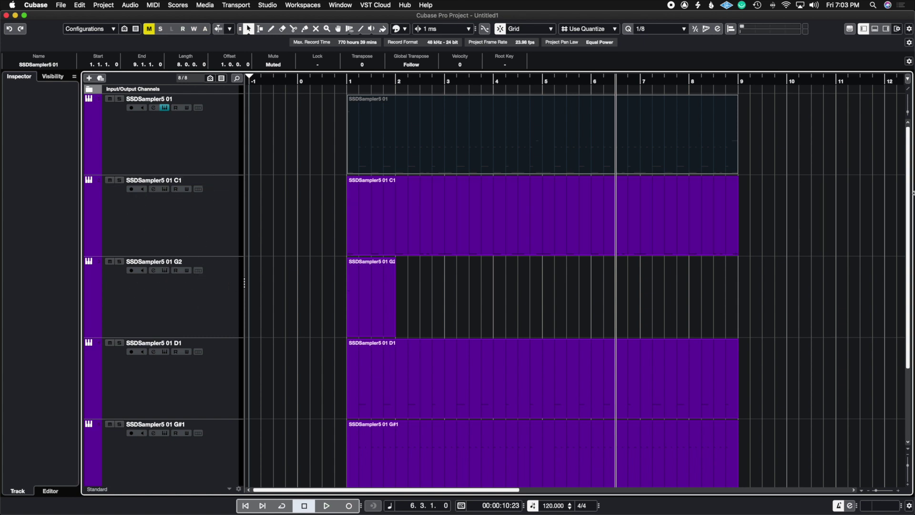
- Scroll to the new per-pitch tracks and rename them, starting with the C1 track
scroll(909, 191, "down", 4)
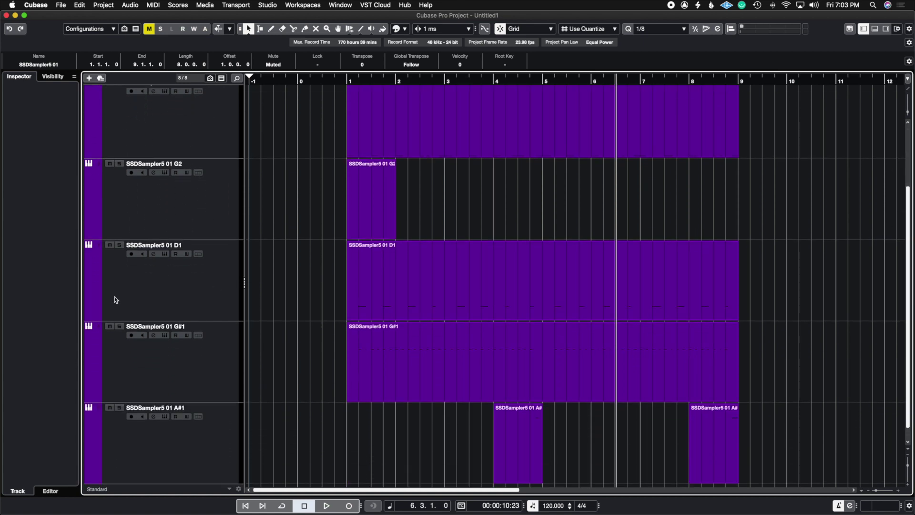
scroll(200, 458, "down", 1)
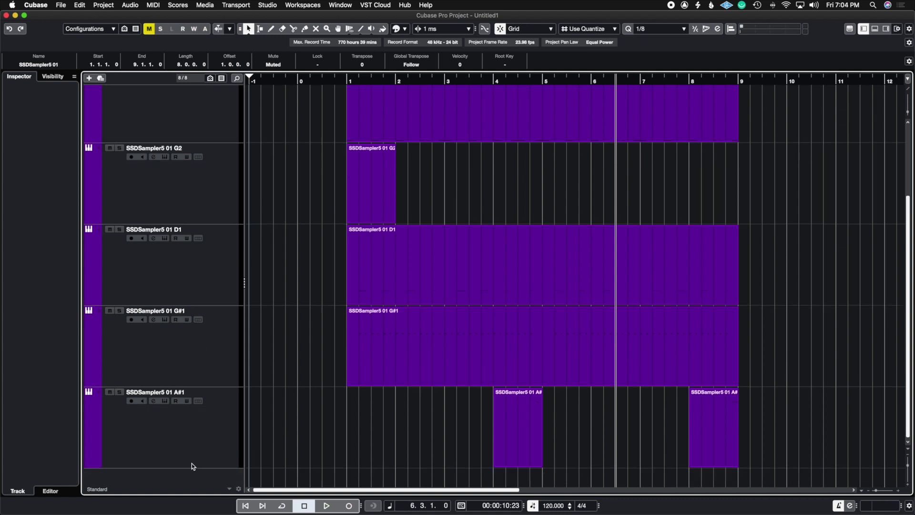
left_click_drag(909, 216, 911, 190)
double_click(157, 109)
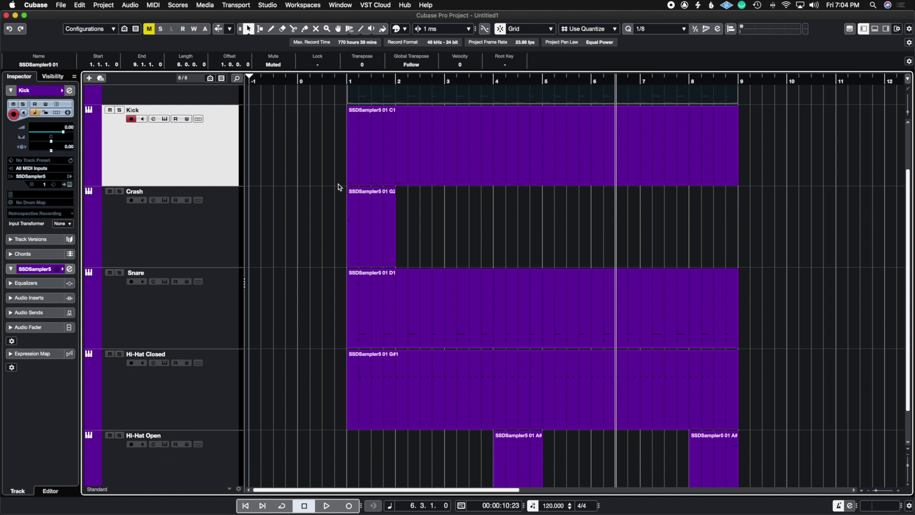
- Select all five drum parts and extend their ends to bar 10
left_click(462, 171)
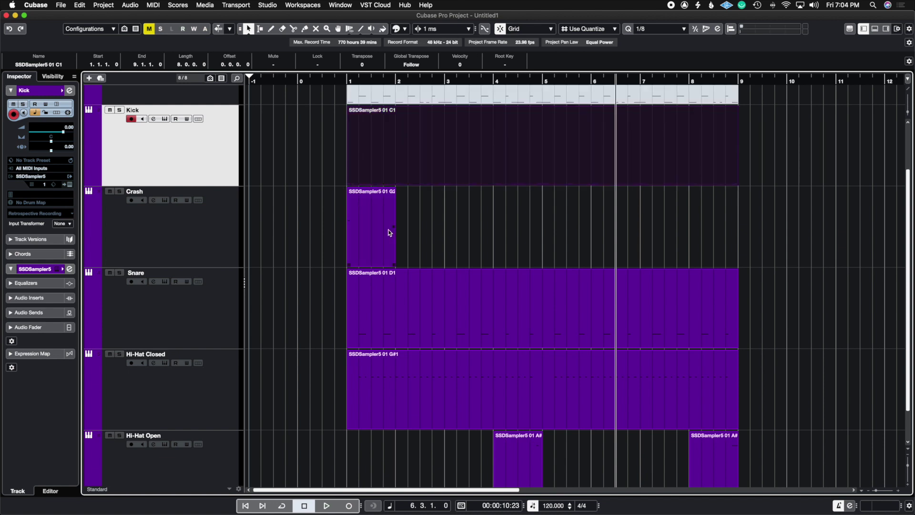
left_click_drag(392, 265, 738, 268)
scroll(582, 415, "down", 2)
right_click(582, 414)
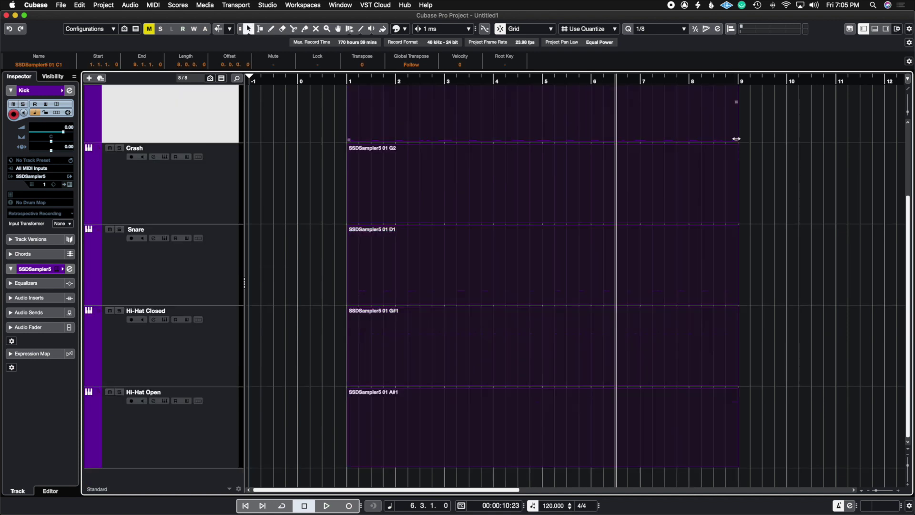
left_click_drag(737, 138, 787, 139)
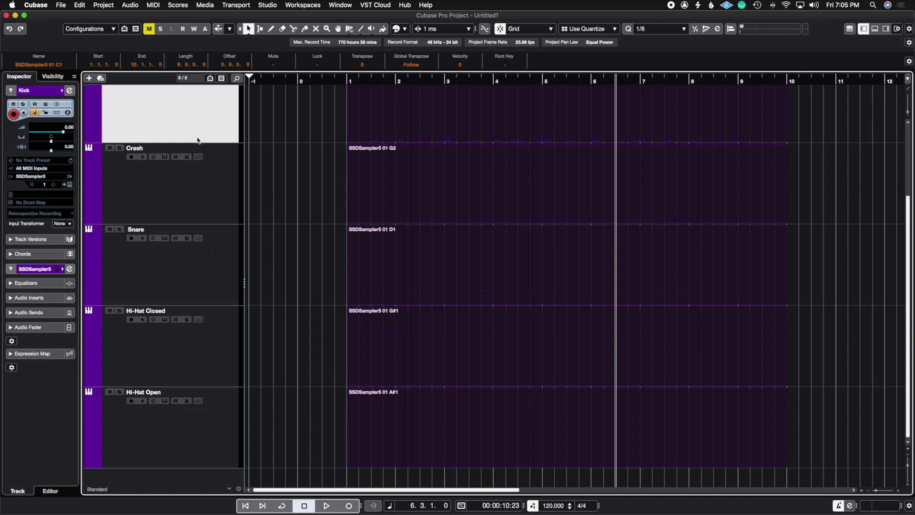
- Render the selected drum parts in place to audio with current settings
left_click(62, 5)
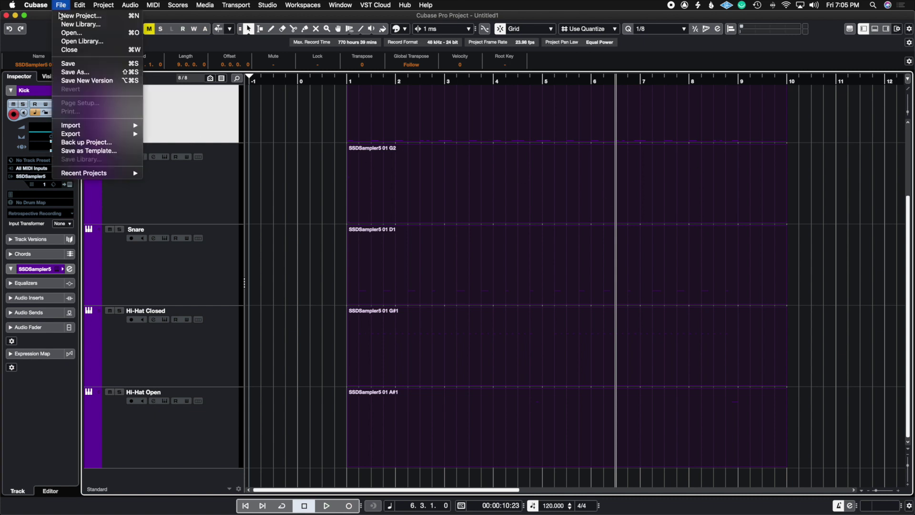
mouse_move(115, 135)
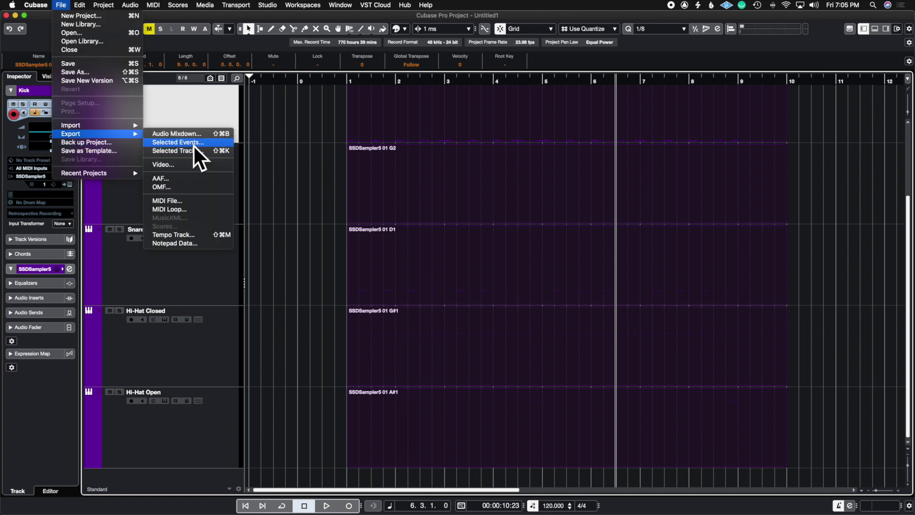
mouse_move(86, 6)
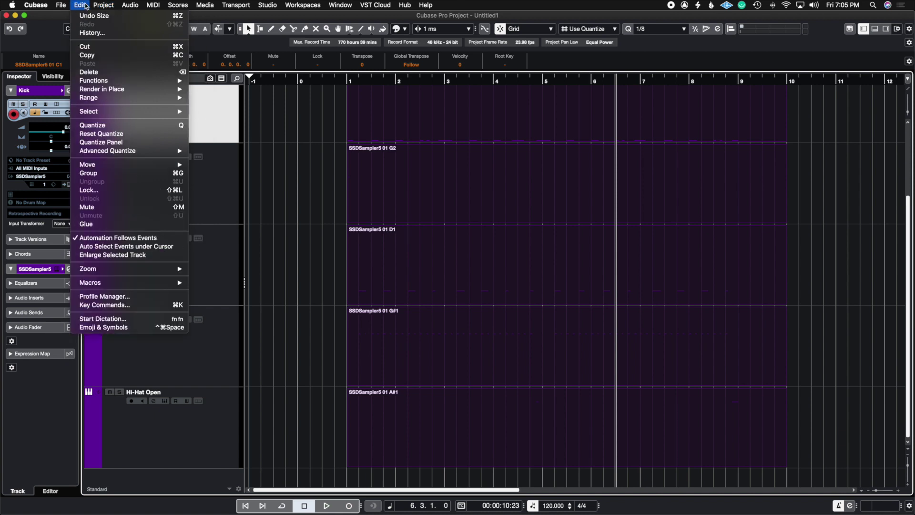
mouse_move(112, 90)
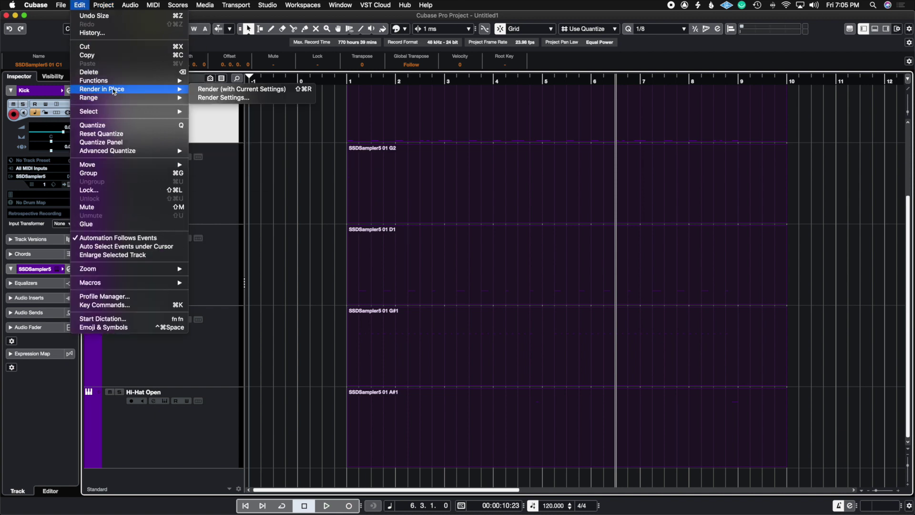
left_click(241, 91)
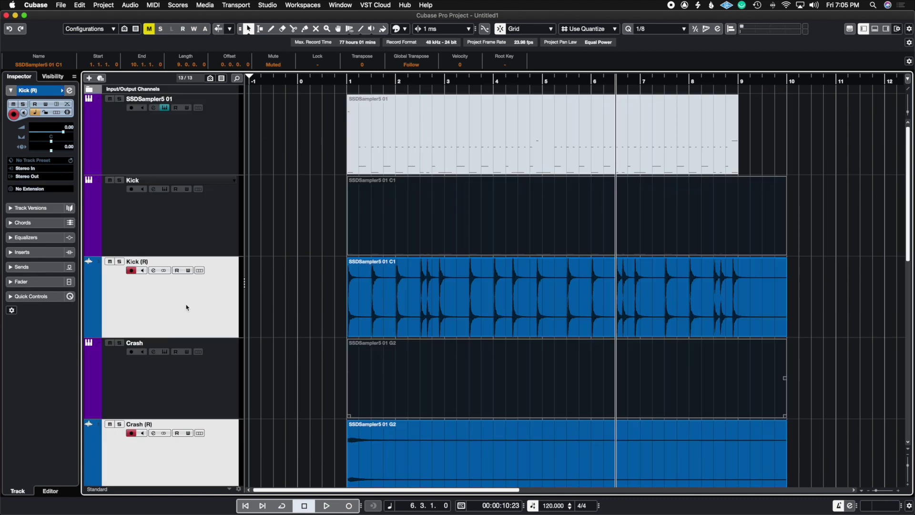
- Move the rendered audio tracks to the top of the track list
left_click_drag(185, 319, 187, 129)
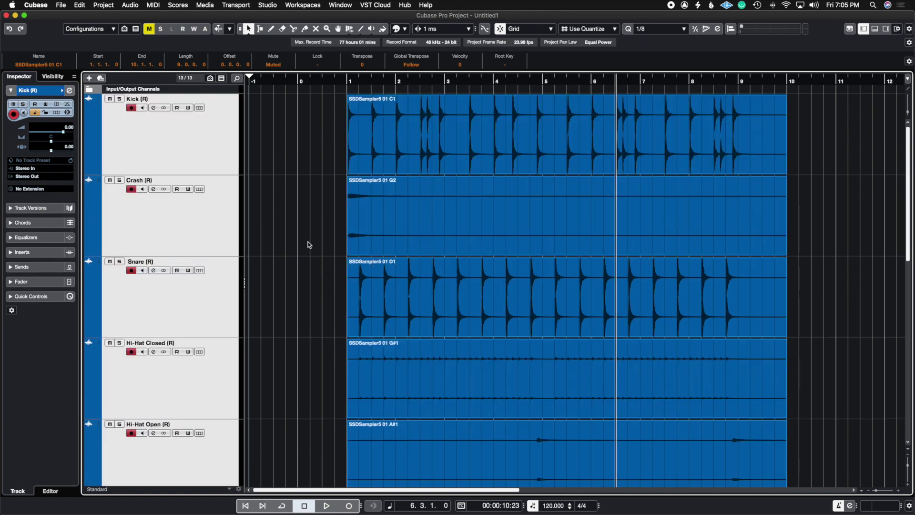
key("g")
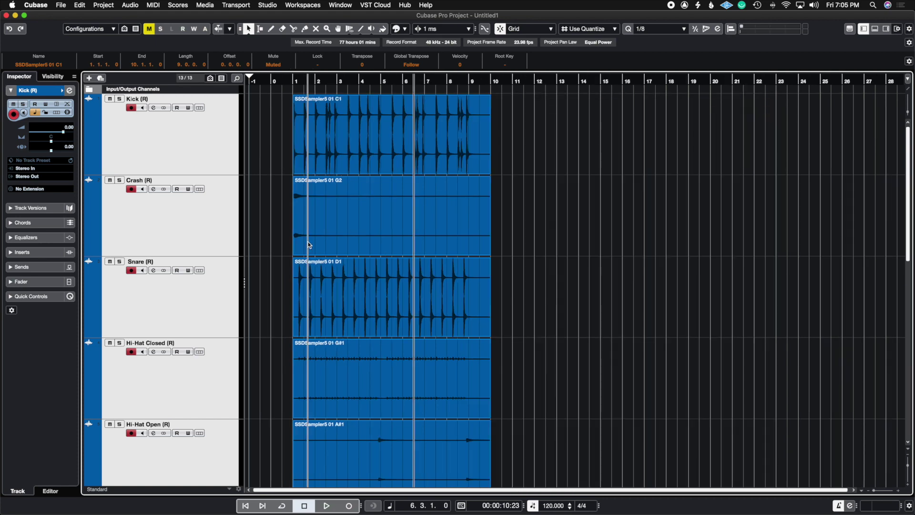
key("h")
left_click(909, 459)
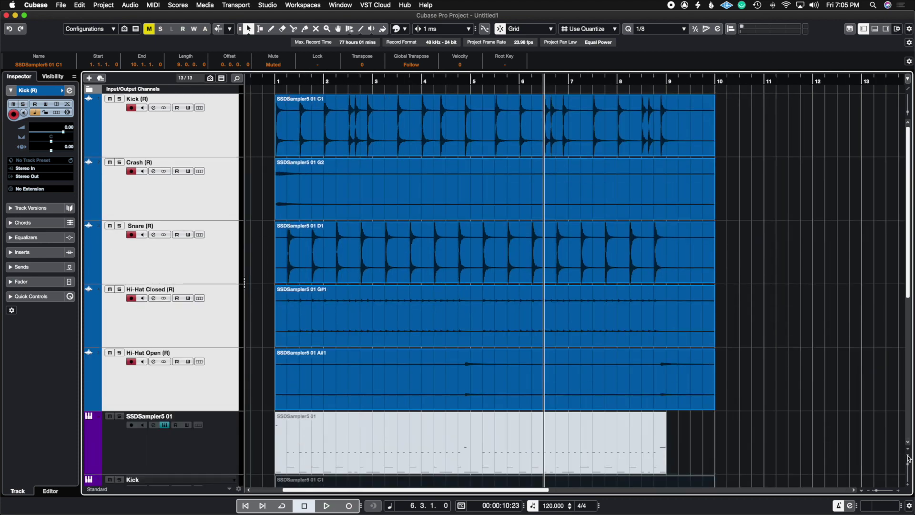
left_click(909, 460)
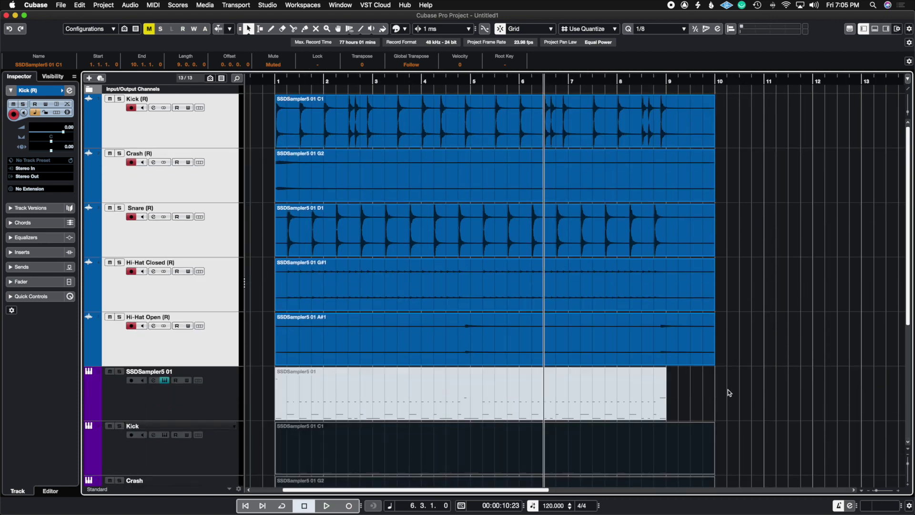
- Move the original MIDI tracks into a new collapsed Folder and set the playhead before bar 1
left_click(153, 413)
scroll(142, 407, "down", 4)
right_click(174, 454)
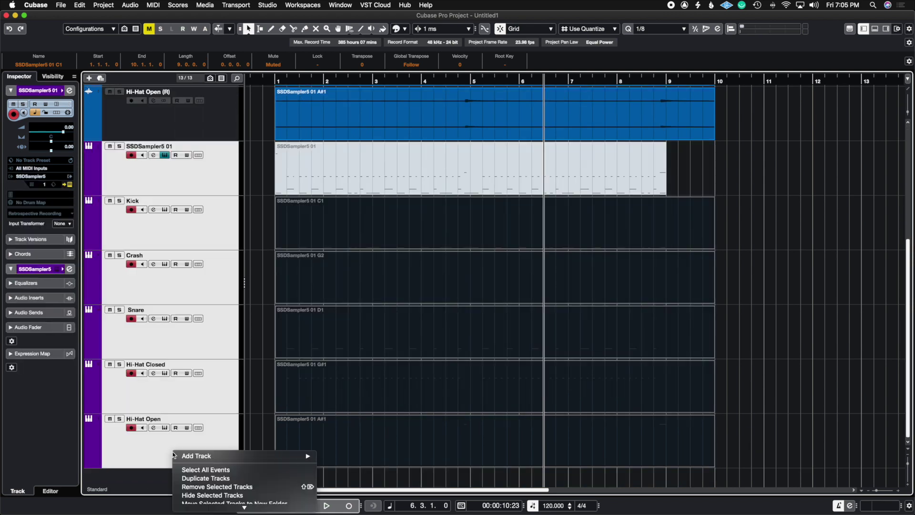
mouse_move(222, 508)
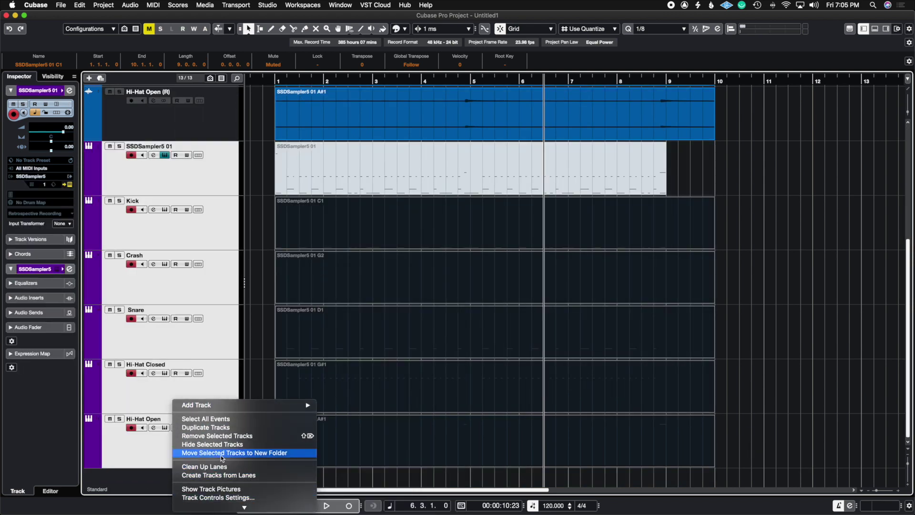
left_click(222, 456)
left_click(90, 145)
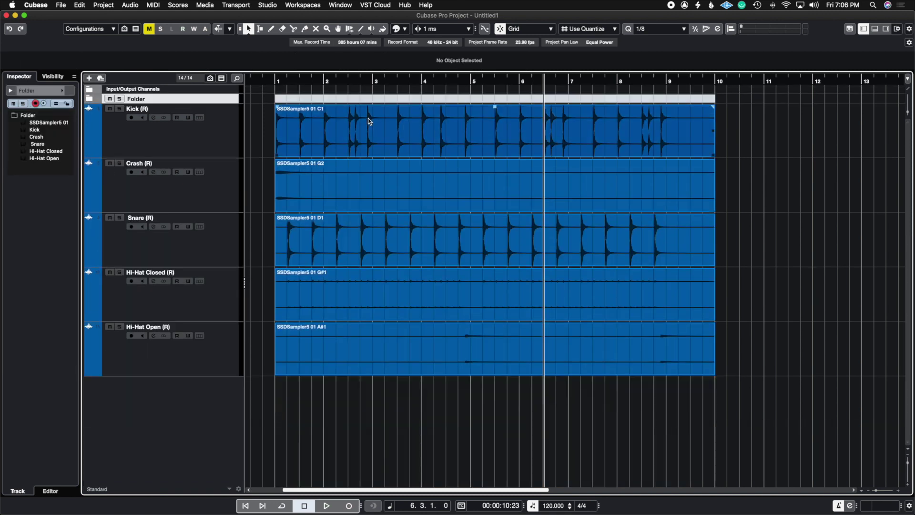
left_click(269, 81)
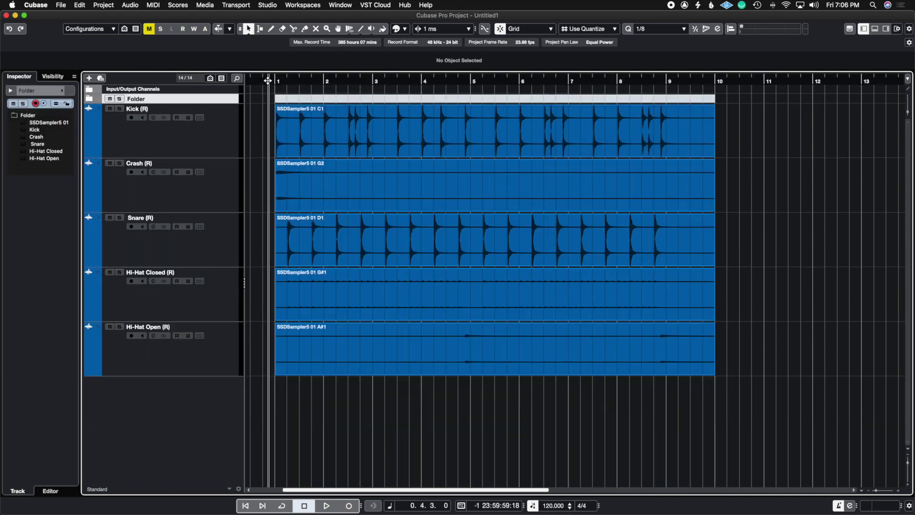
key("space")
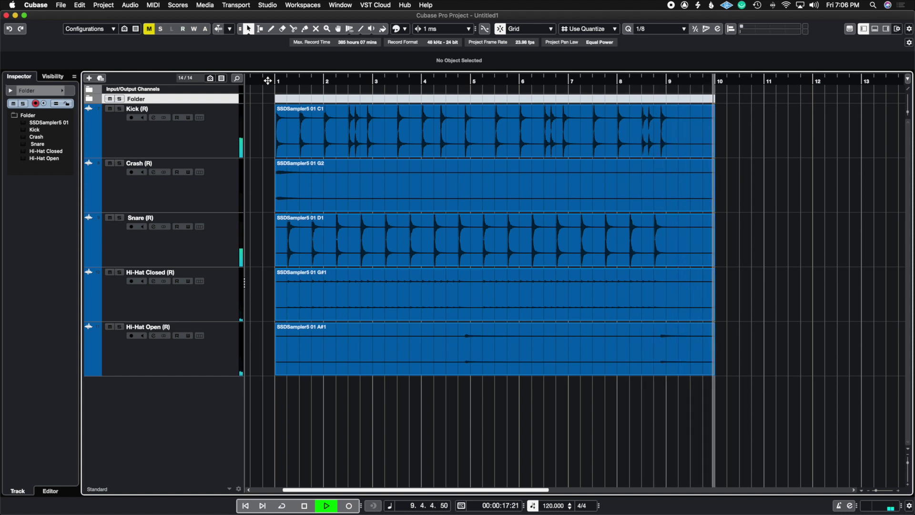
key("space")
scroll(341, 179, "up", 3)
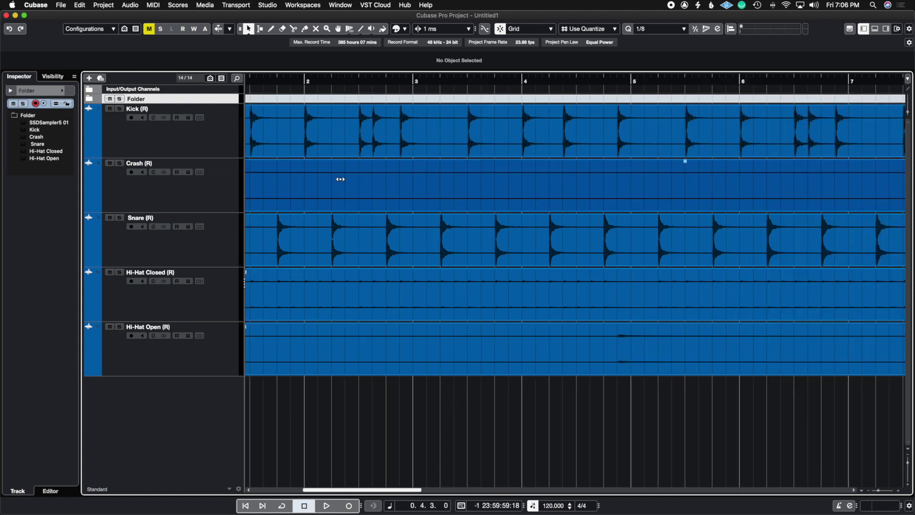
scroll(341, 179, "down", 3)
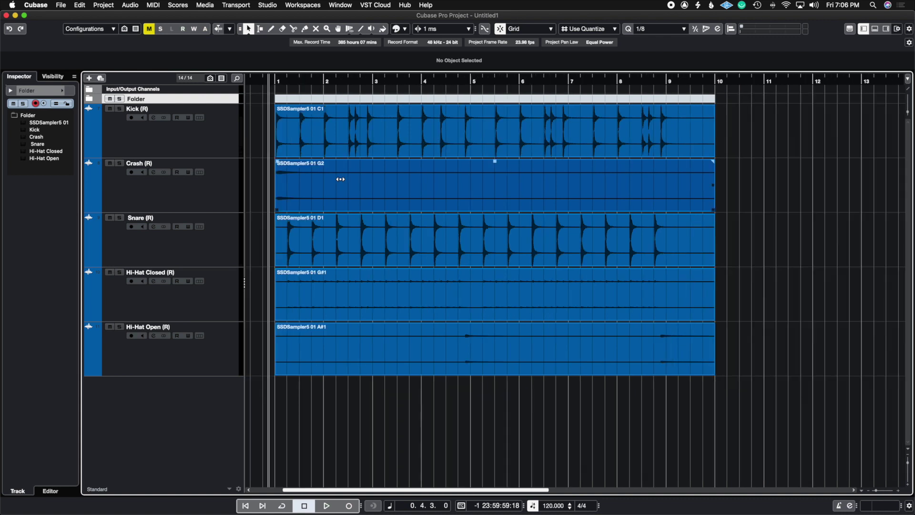
- Hide the Inspector panel
left_click(870, 28)
scroll(694, 159, "up", 3)
scroll(692, 156, "down", 3)
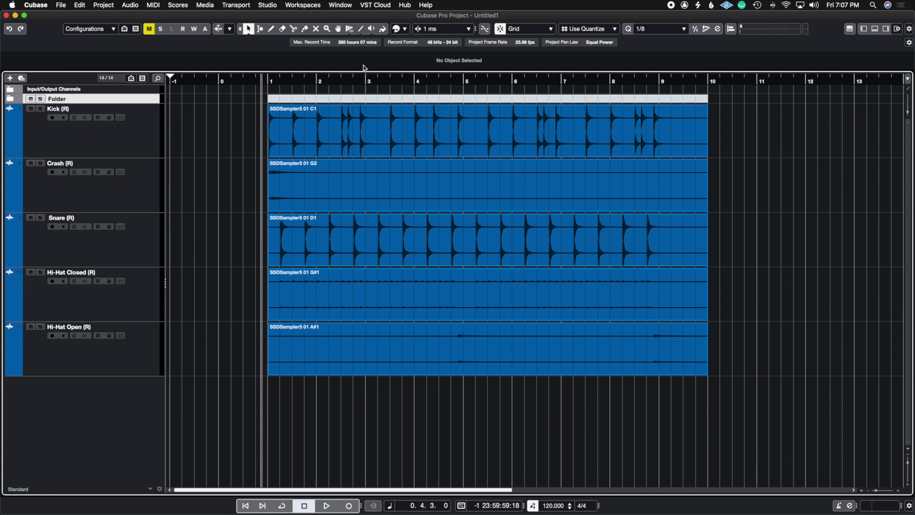
- Switch to the Time Warp tool in Free Warp mode and zoom in on the parts' start
left_click(349, 30)
left_click(351, 30)
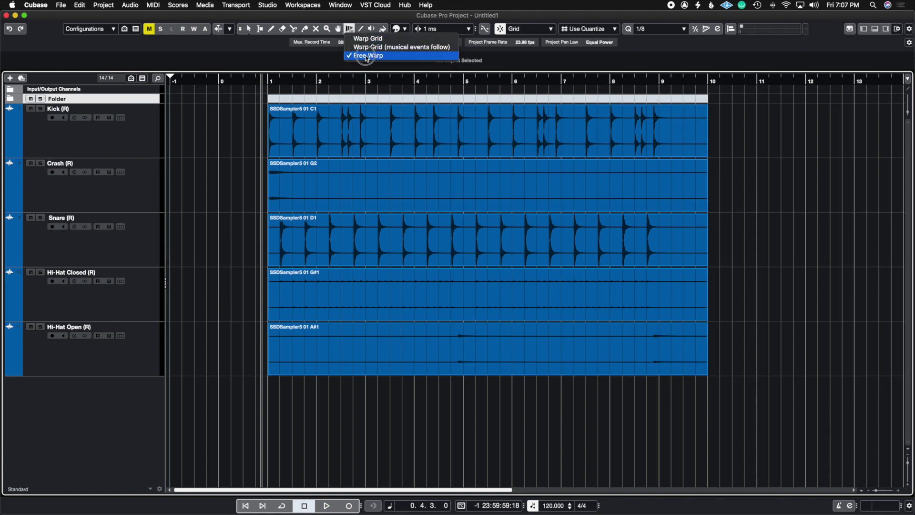
left_click(391, 56)
left_click(350, 29)
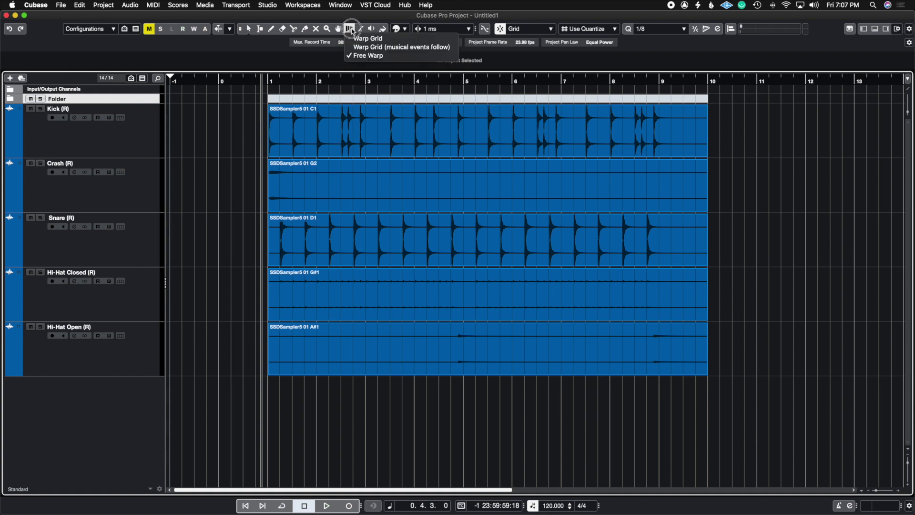
left_click(359, 55)
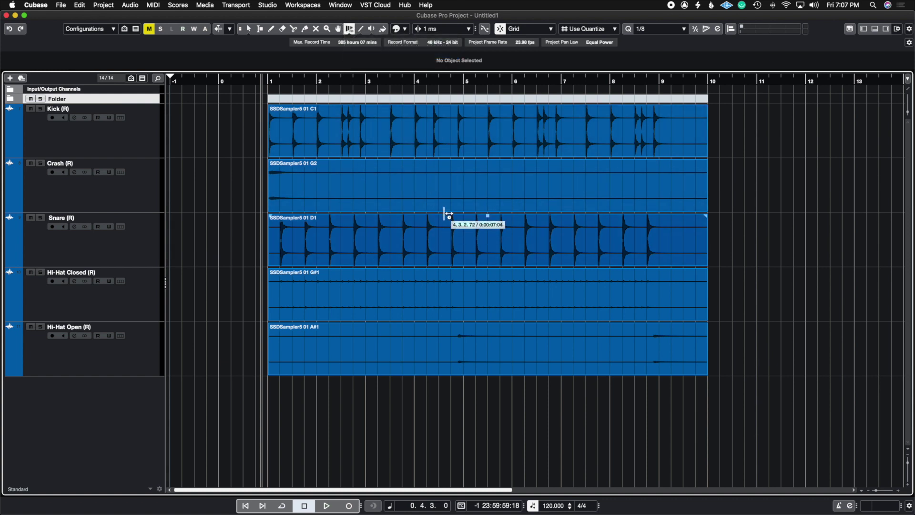
key("h")
key("h")
key("h")
key("h")
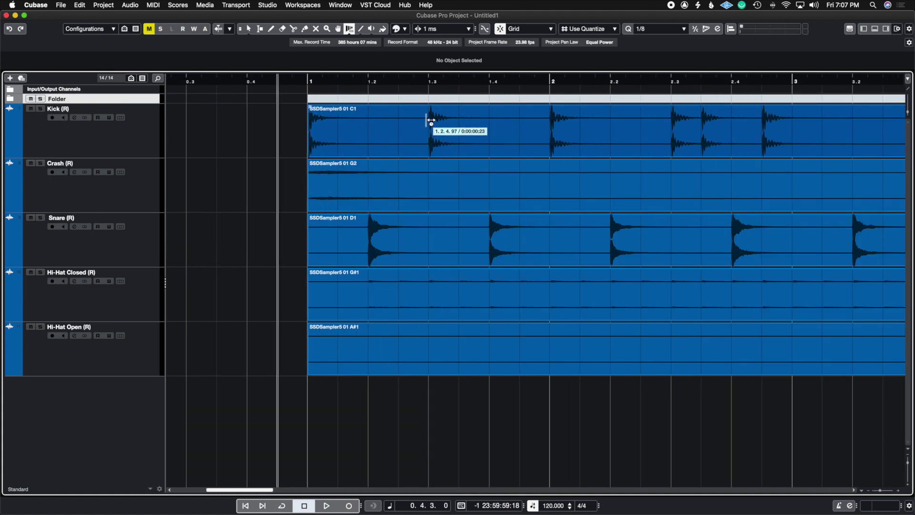
- Add warp markers to the Kick event and drag the middle one later, giving 1.00, 2.08 and 0.50
left_click(432, 118)
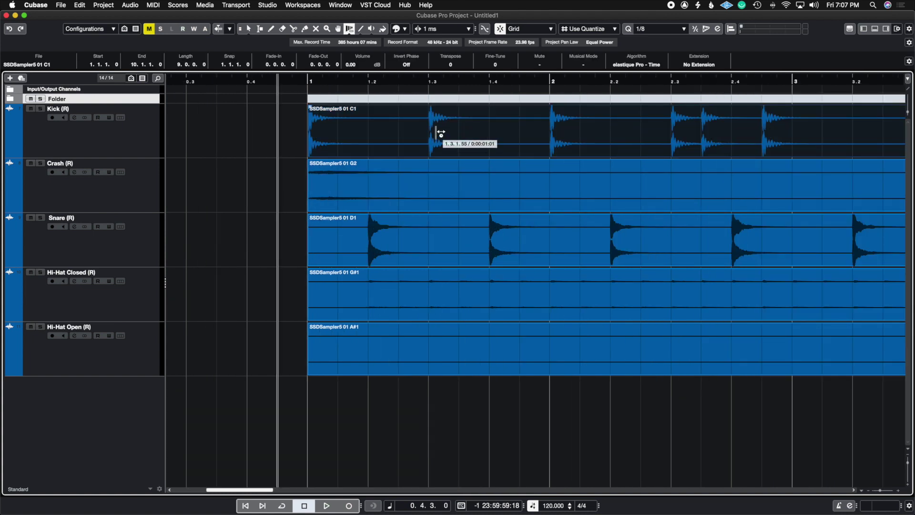
left_click(429, 119)
left_click(441, 265)
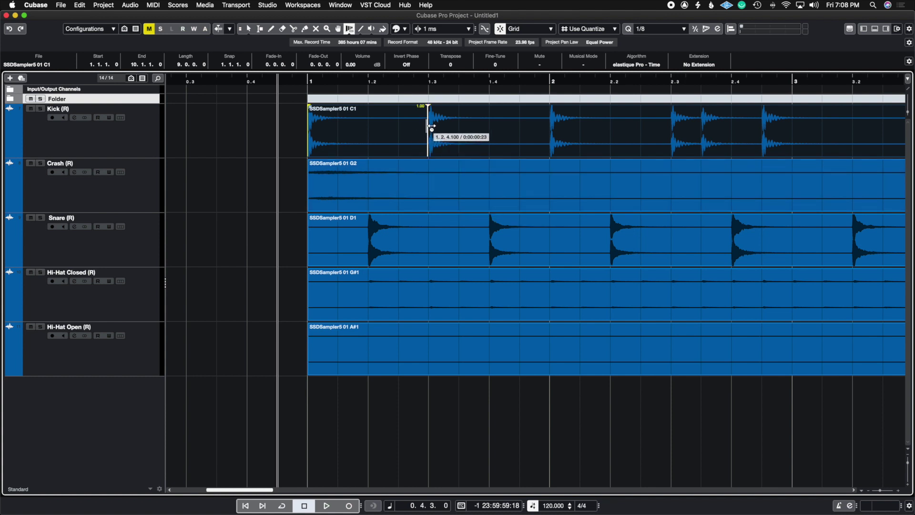
left_click_drag(431, 126, 514, 129)
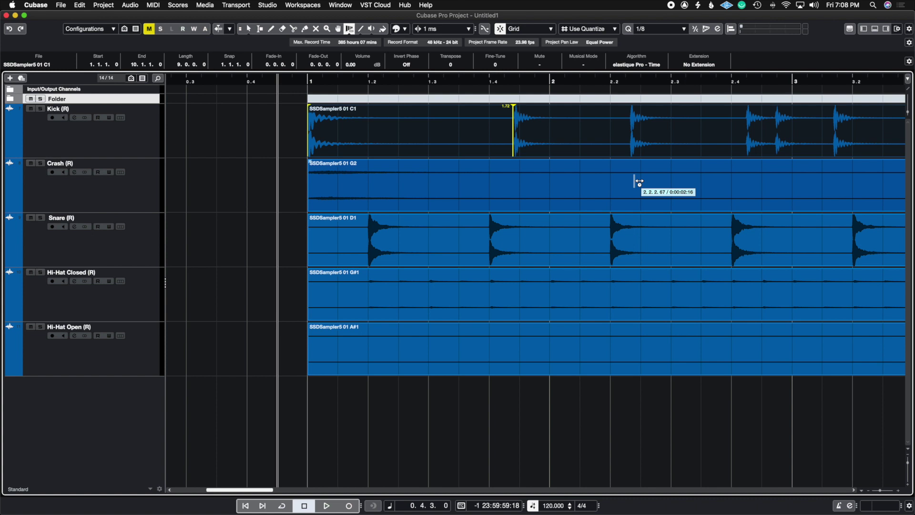
key("super+z")
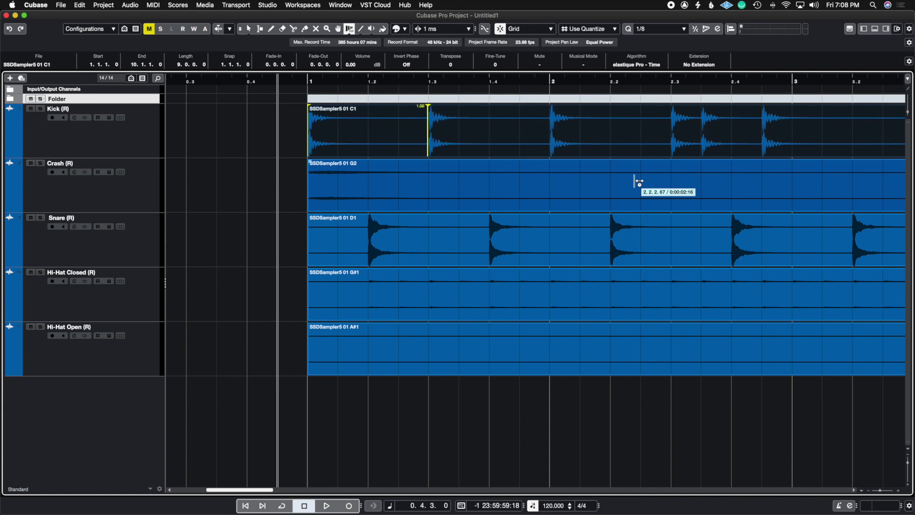
left_click(495, 117)
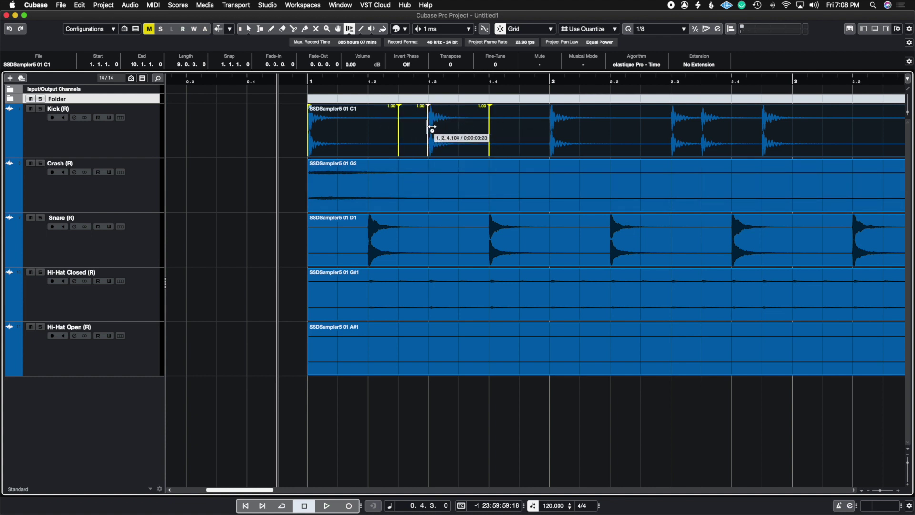
mouse_move(428, 127)
left_mouse_down()
mouse_move(445, 128)
mouse_move(430, 127)
left_mouse_up()
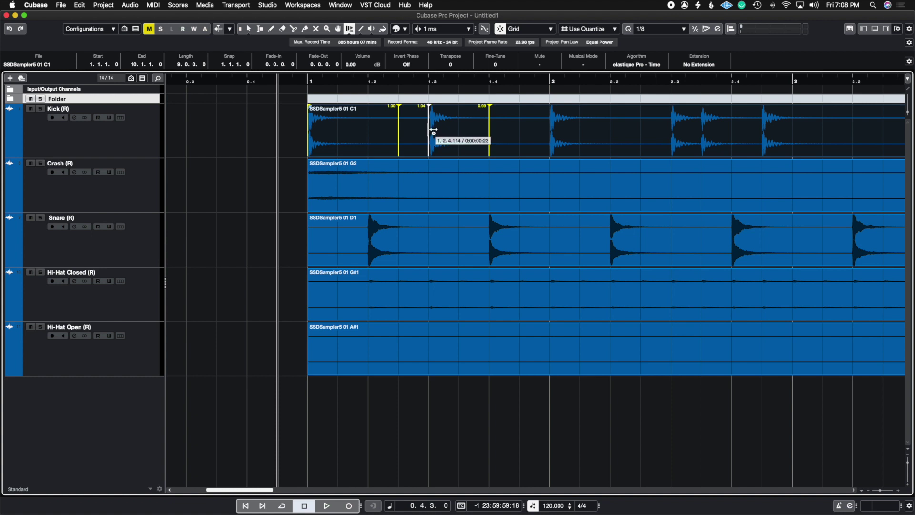
left_click_drag(431, 130, 461, 129)
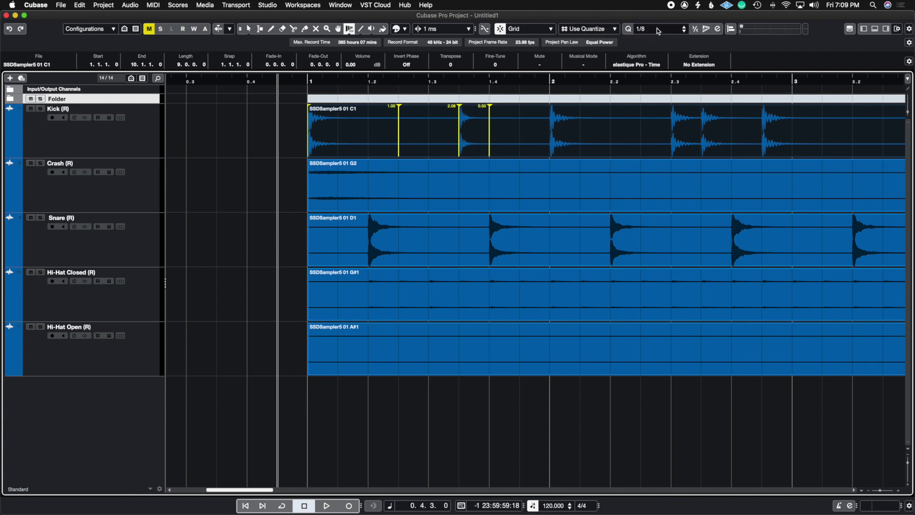
- Set the quantize grid to 1/16 and compare the warped Kick with and without the middle marker move
left_click(678, 27)
left_click(655, 64)
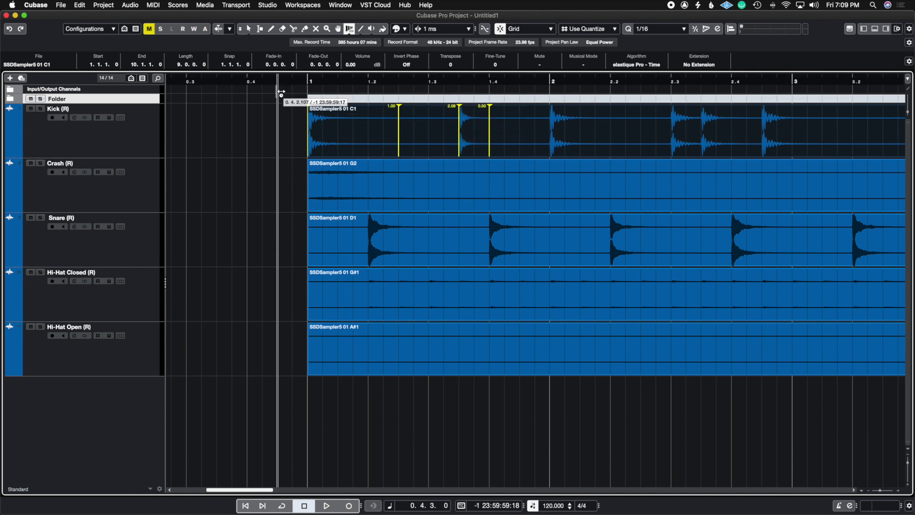
key("space")
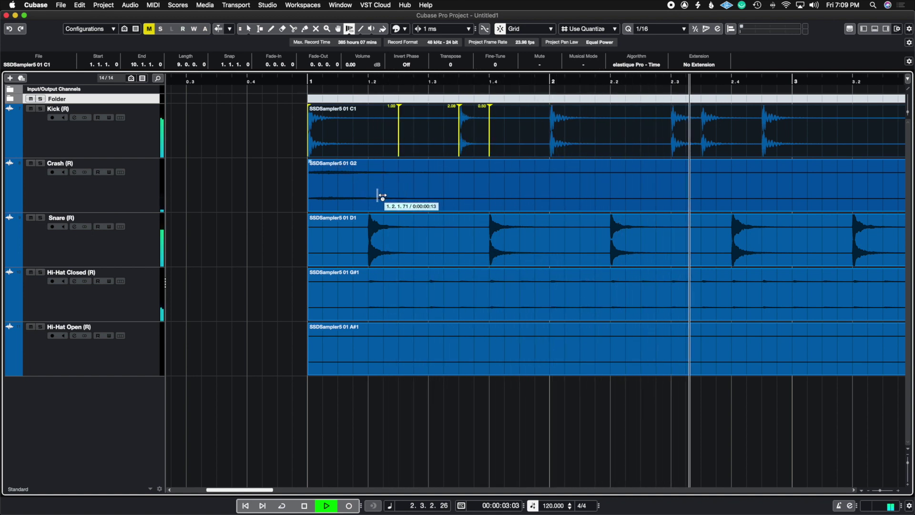
key("space")
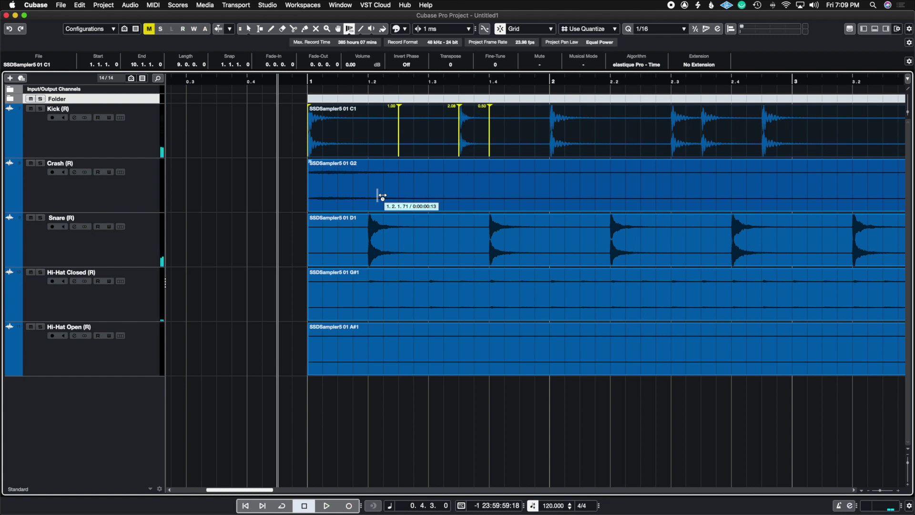
key("super+z")
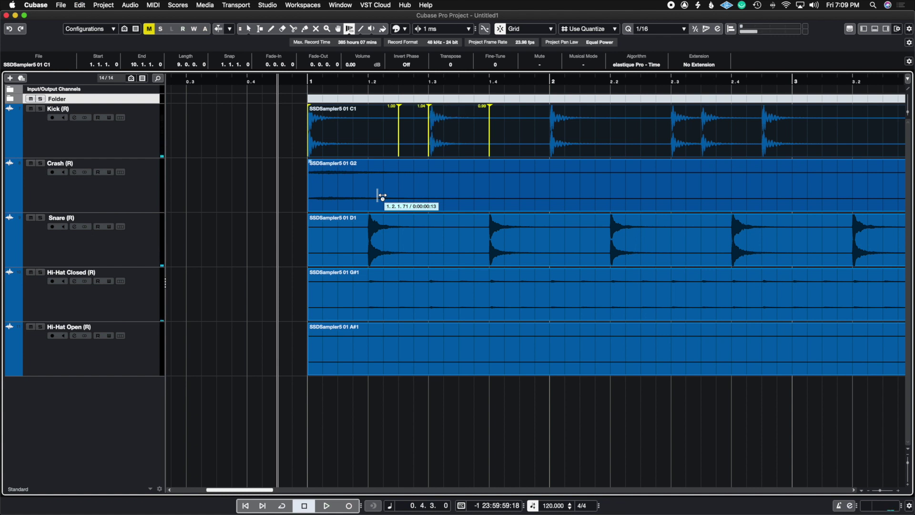
key("space")
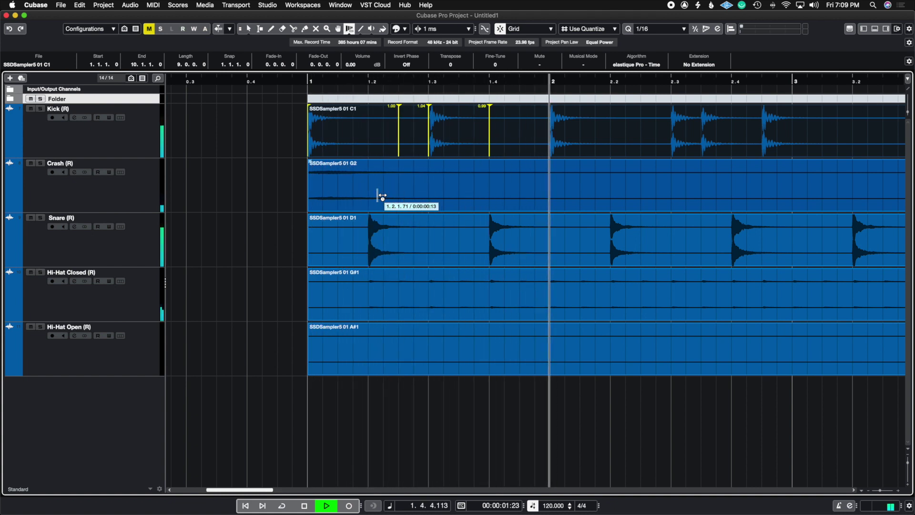
key("space")
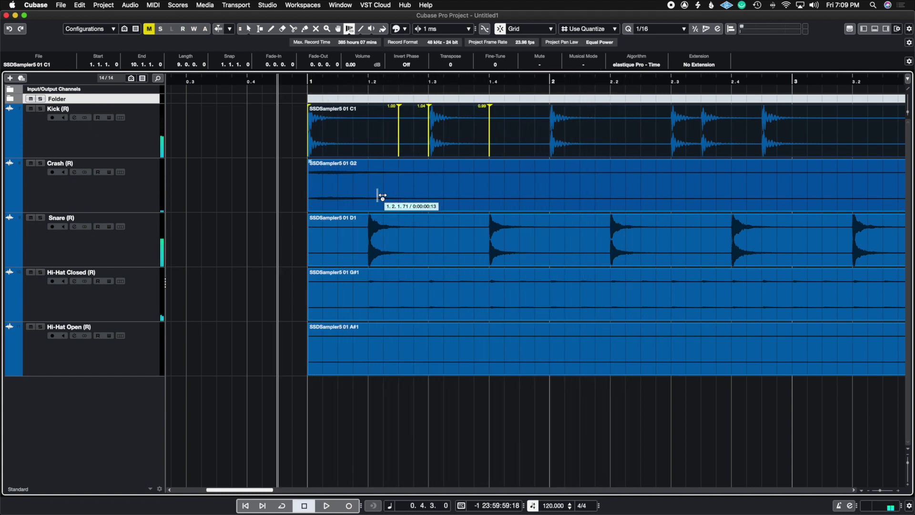
key("super+shift+z")
key("space")
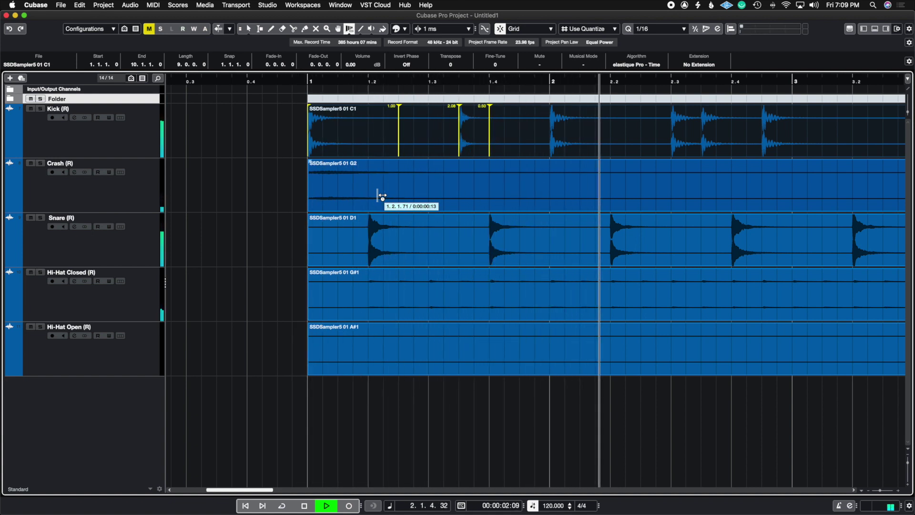
key("space")
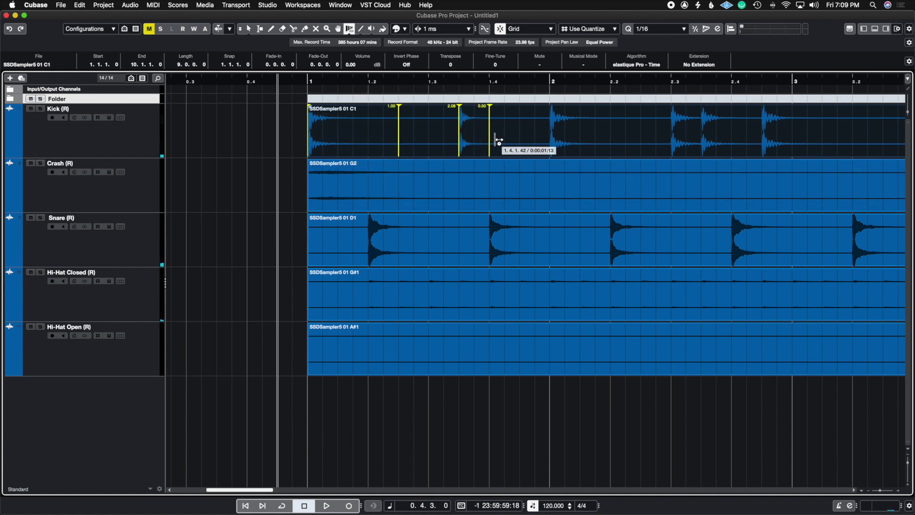
- Add a fourth Kick warp marker before beat 2 and drag it later, giving 0.89 and 0.35
left_click(536, 122)
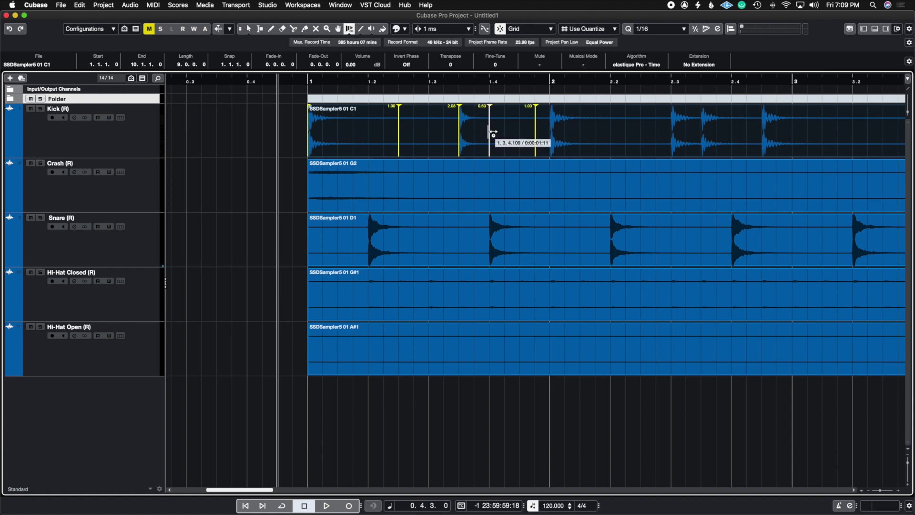
left_click_drag(491, 134, 520, 138)
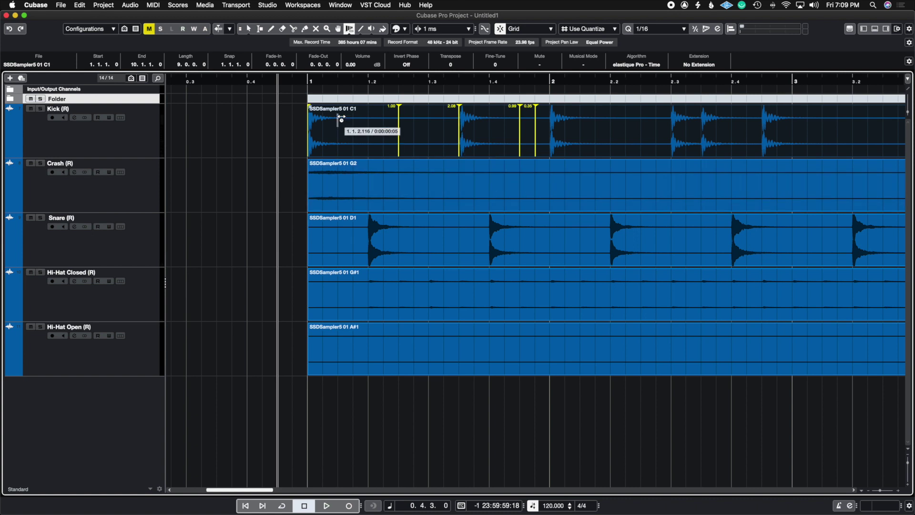
key("space")
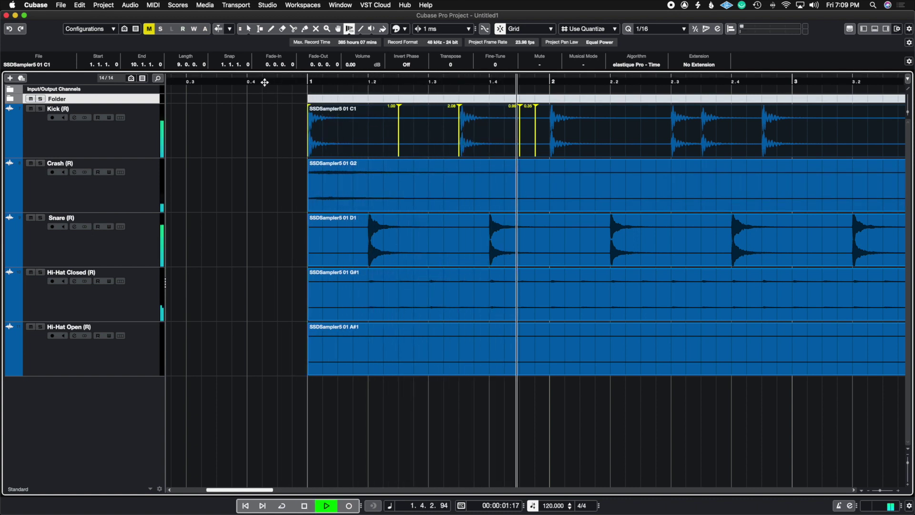
key("space")
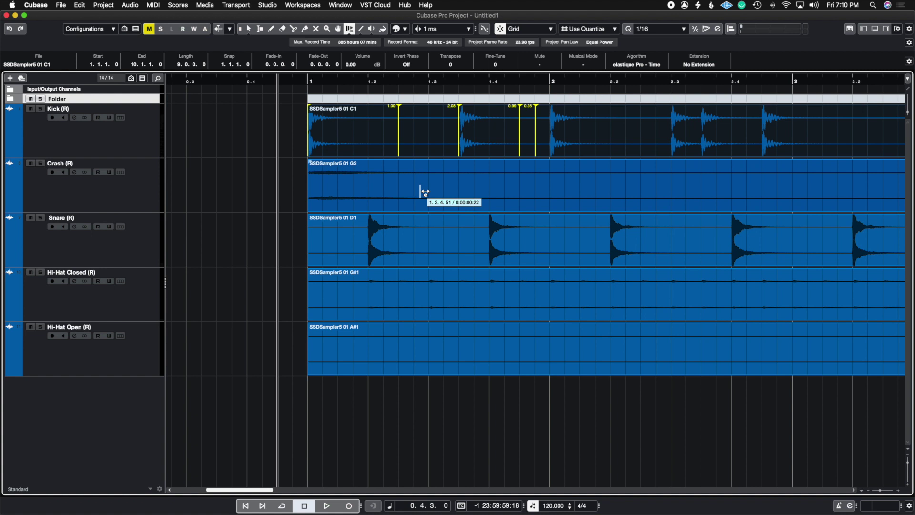
- Undo the Kick warps, then add one shared warp marker at beat 1.3 across all five drum events
key("super+z")
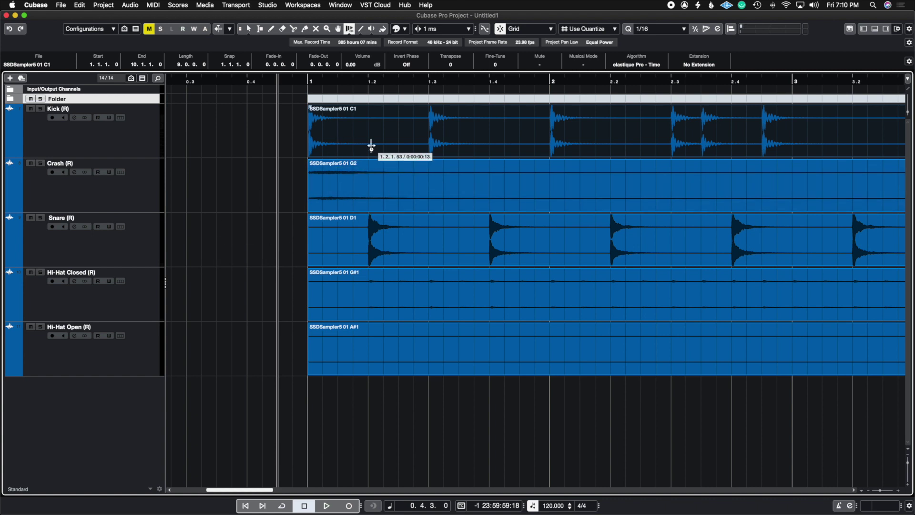
key("1")
left_click_drag(297, 128, 440, 385)
right_click(419, 208)
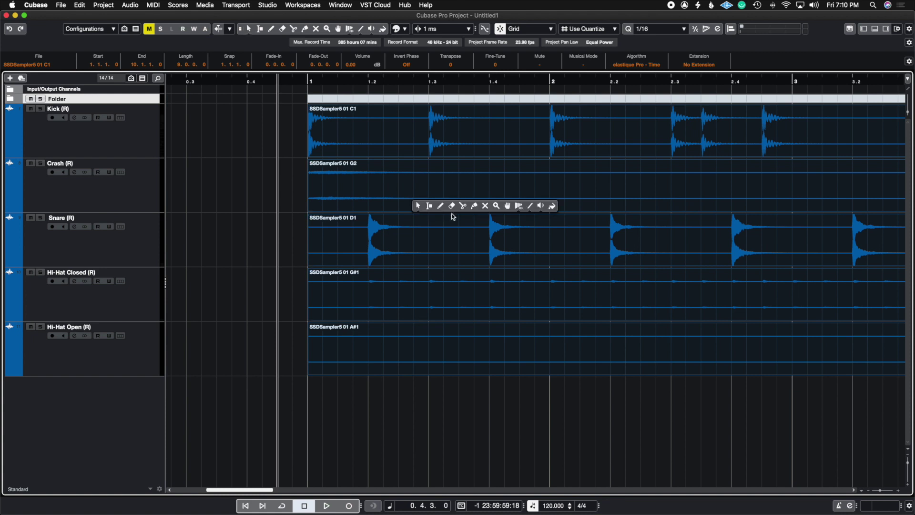
left_click(519, 206)
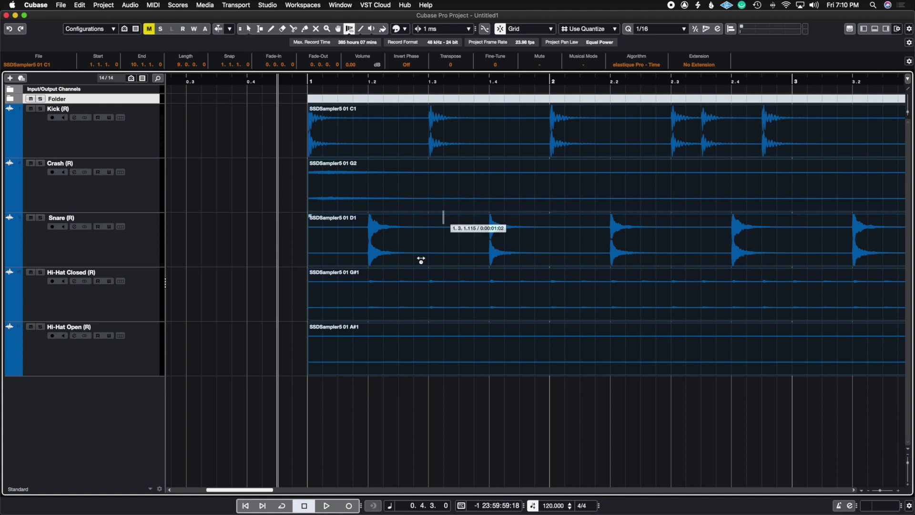
left_click(429, 115)
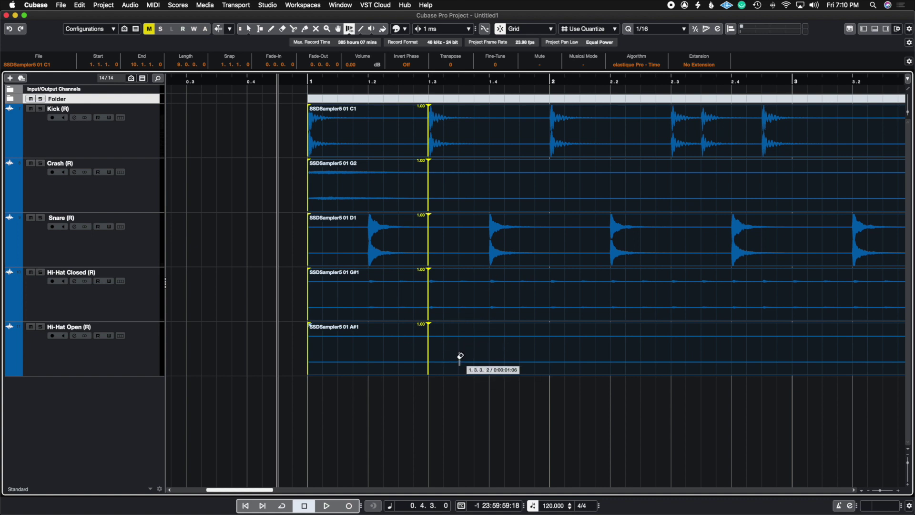
scroll(460, 355, "up", 6)
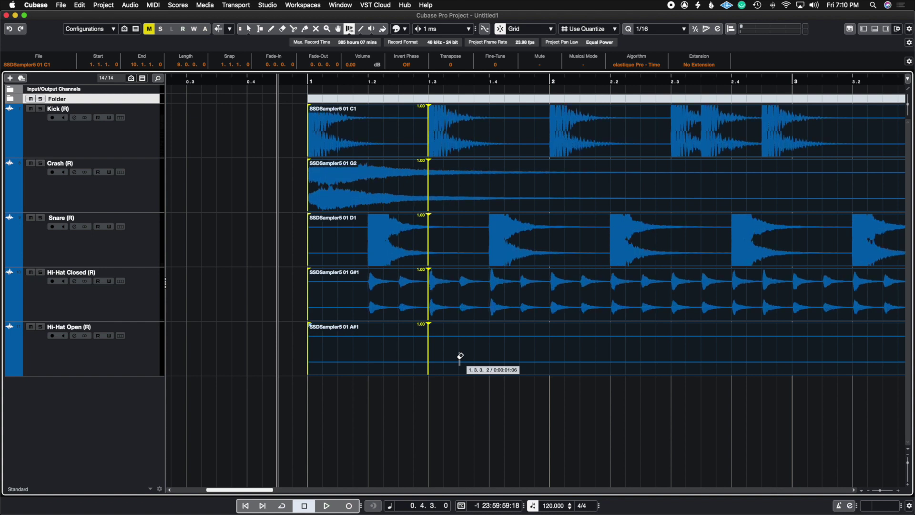
scroll(460, 356, "up", 3)
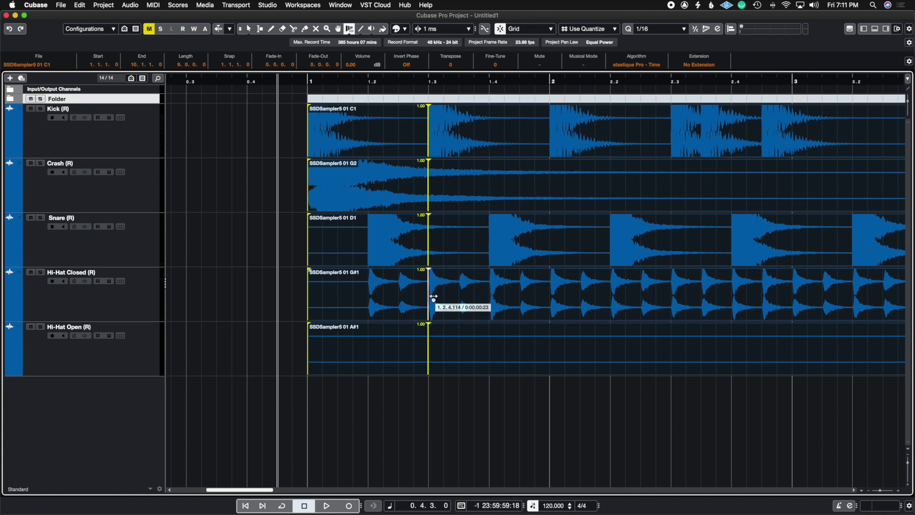
left_click_drag(433, 298, 460, 301)
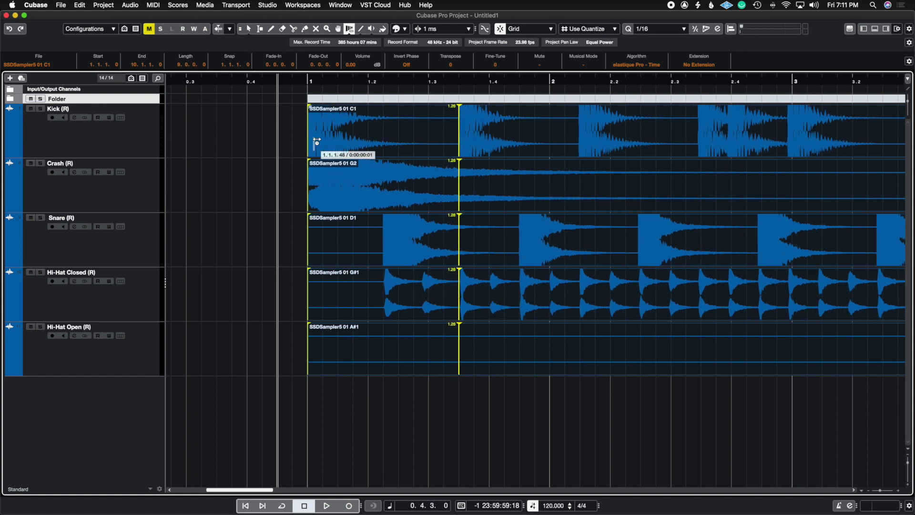
key("space")
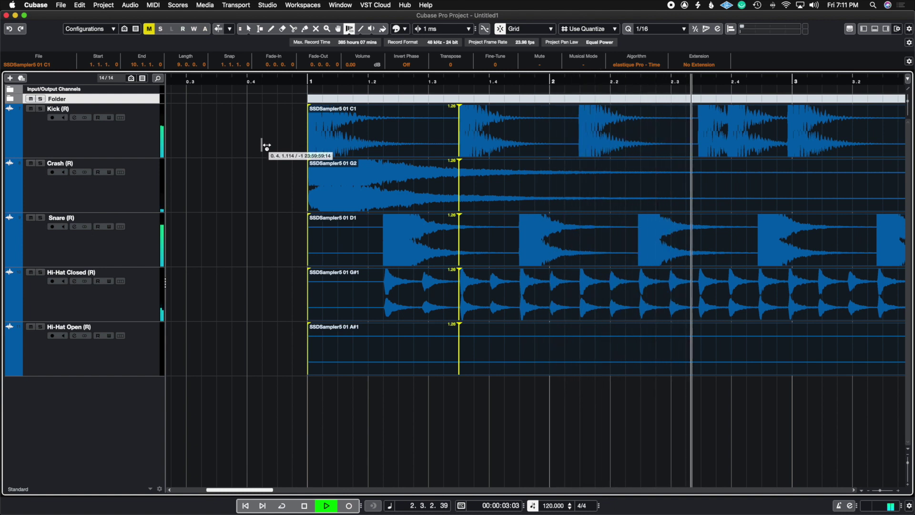
key("space")
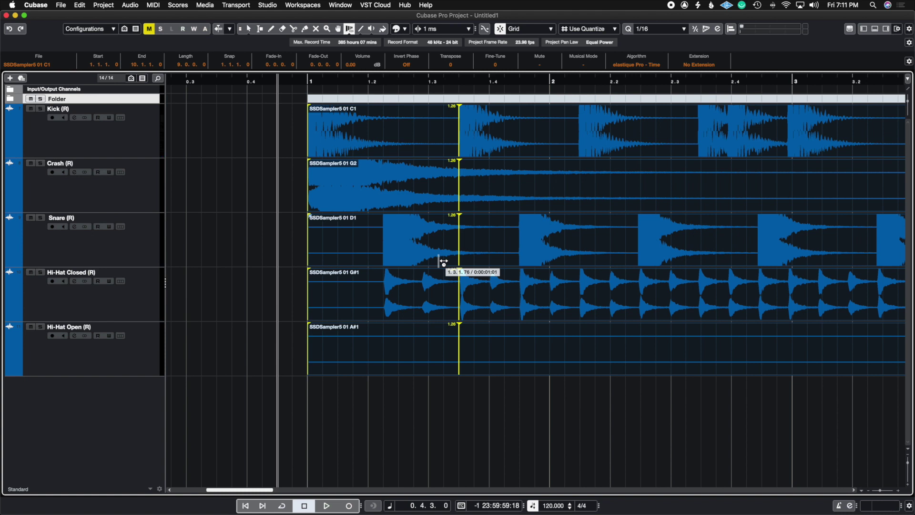
- Add trial shared warp markers around beats 1.3–1.4 and drag them later across the drums
key("super+z")
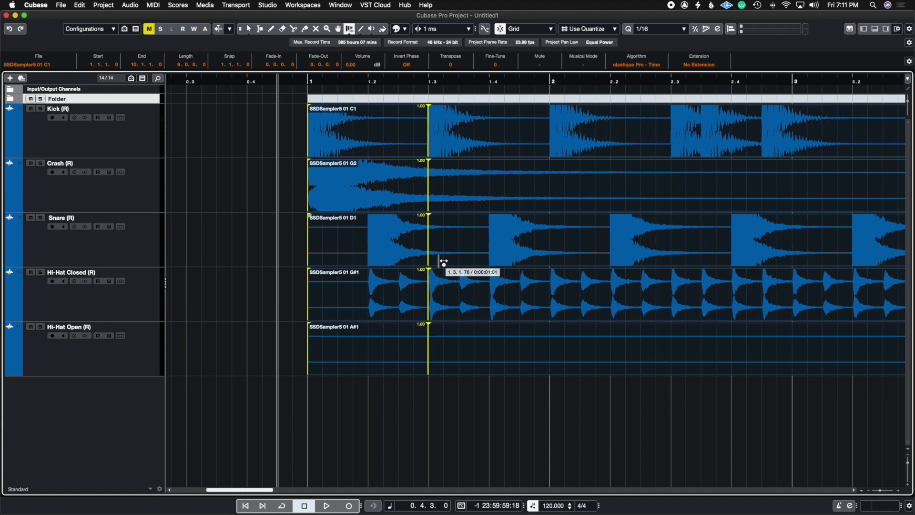
left_click(414, 119)
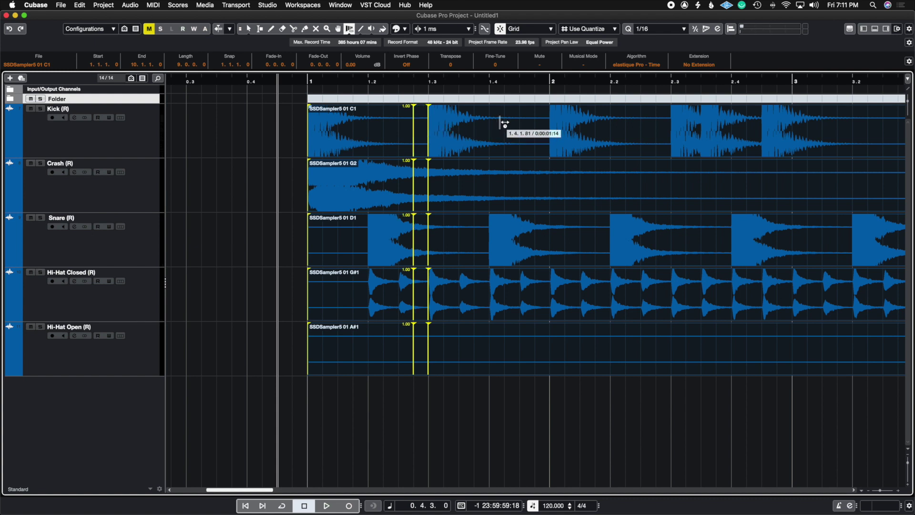
left_click(474, 118)
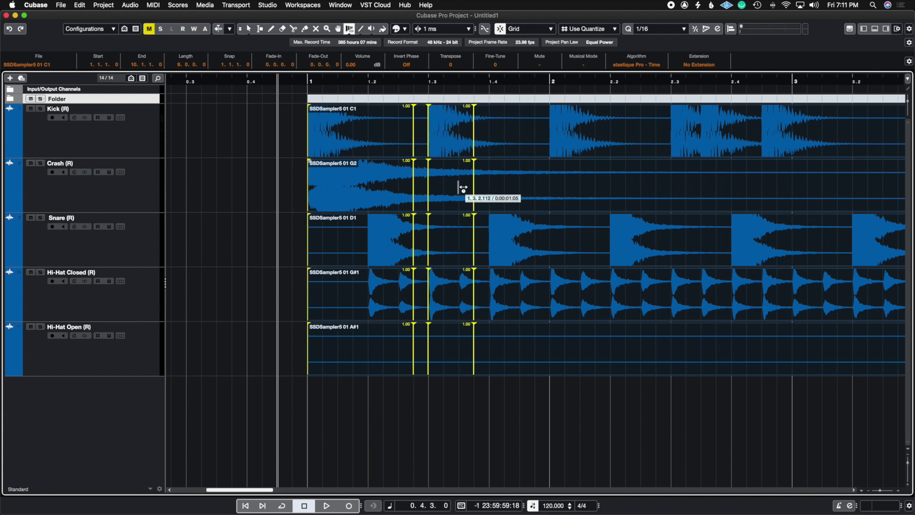
left_click_drag(428, 244, 462, 246)
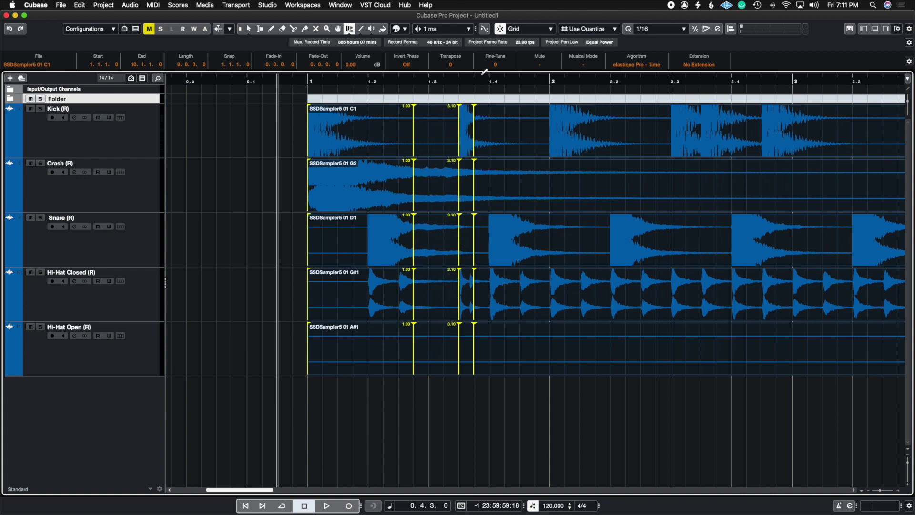
left_click(490, 115)
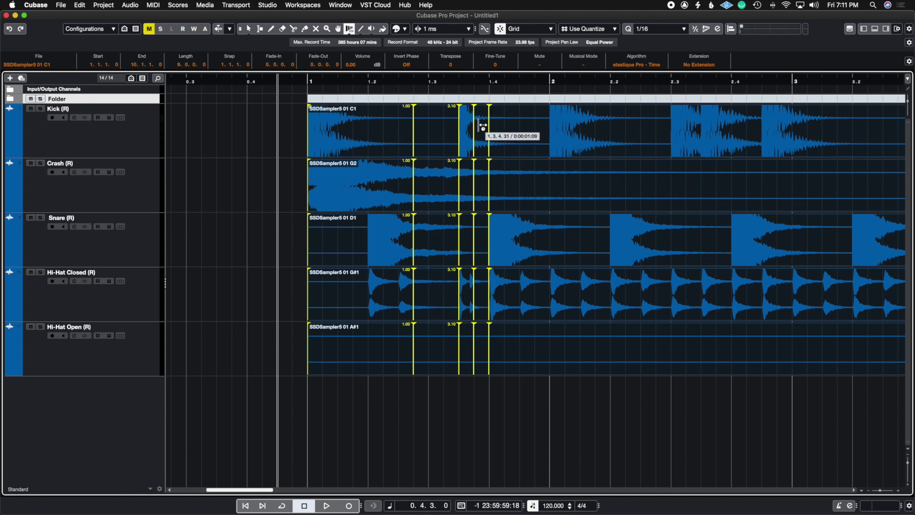
left_click_drag(475, 127, 487, 125)
- Audition the retimed drums, then undo to remove all warp markers
key("space")
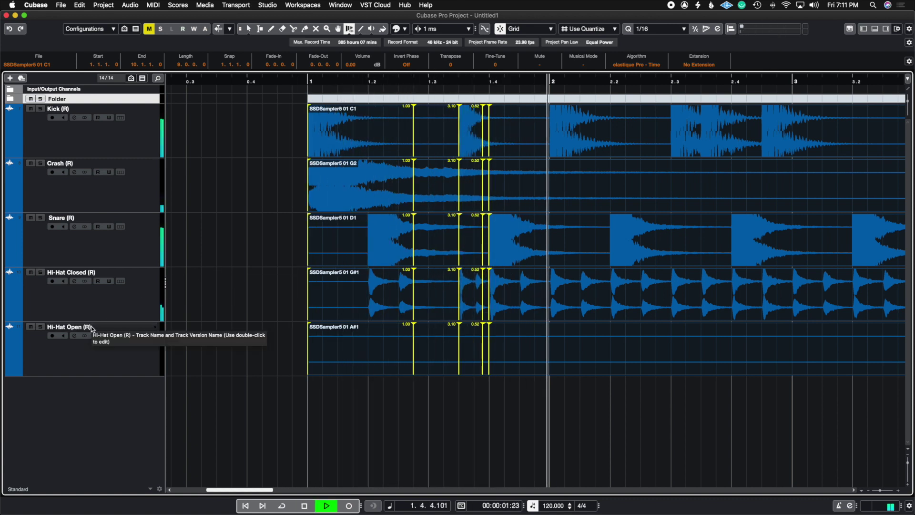
key("space")
key("space")
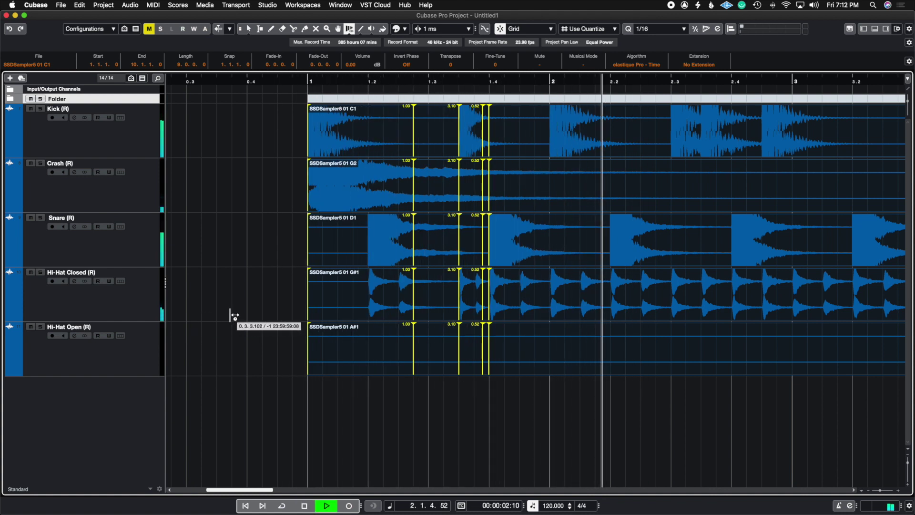
key("space")
key("super+z")
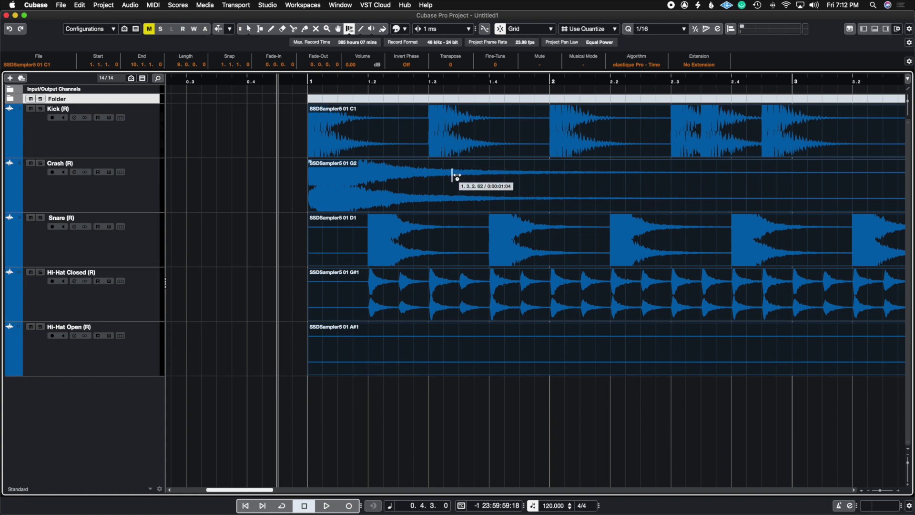
- Scroll the arrangement right to view more of the nine-bar drum pattern
scroll(455, 176, "right", 5)
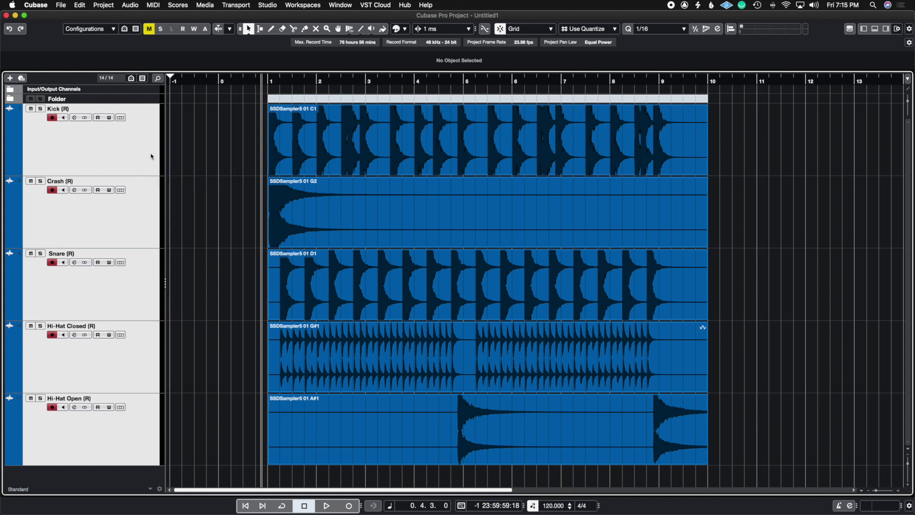
- Move the selected drum tracks into a new folder track
right_click(150, 157)
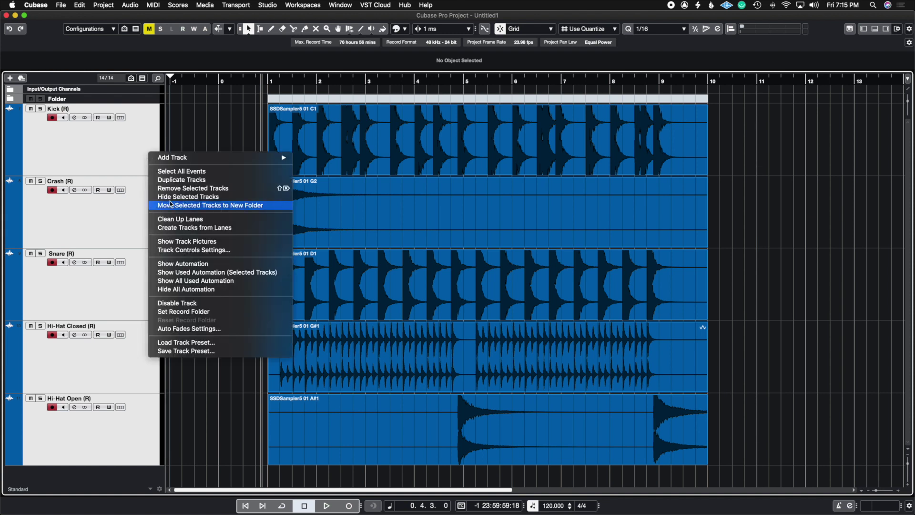
left_click(41, 136)
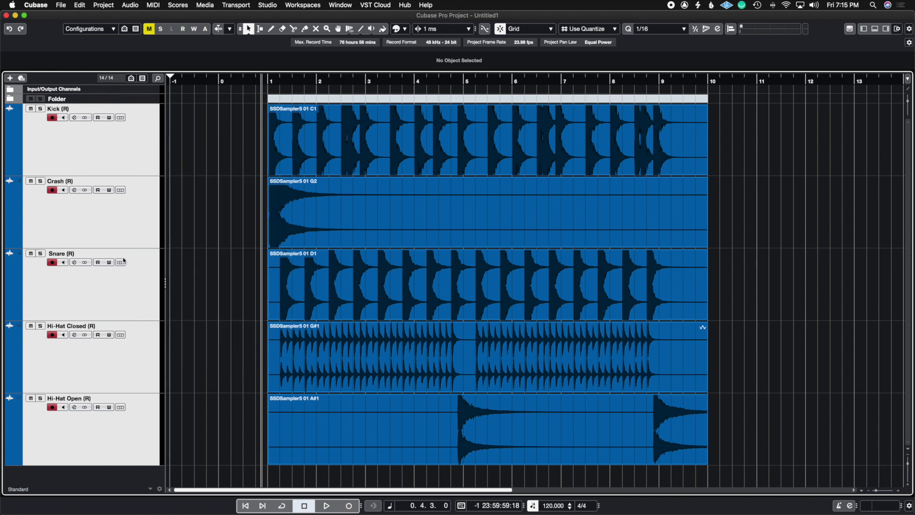
right_click(137, 153)
right_click(121, 163)
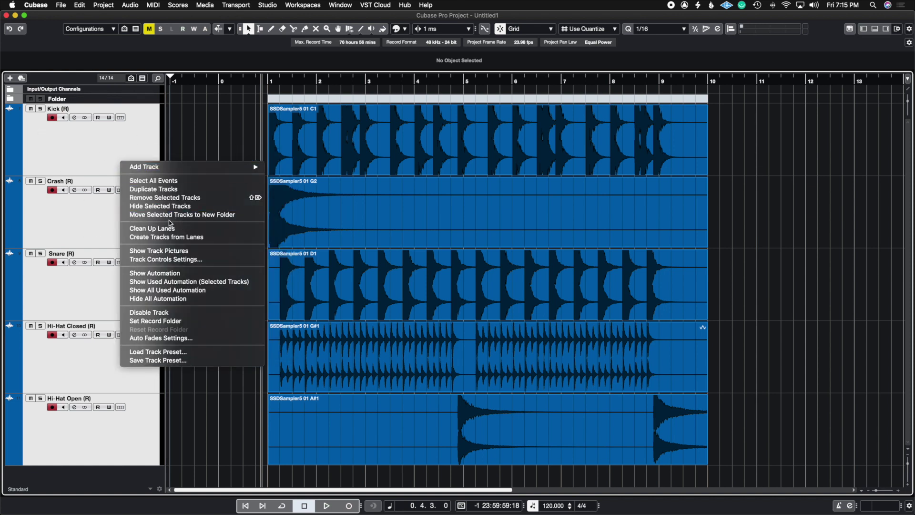
left_click(213, 215)
- Rename the new folder track to 'Drums'
double_click(71, 108)
type("S")
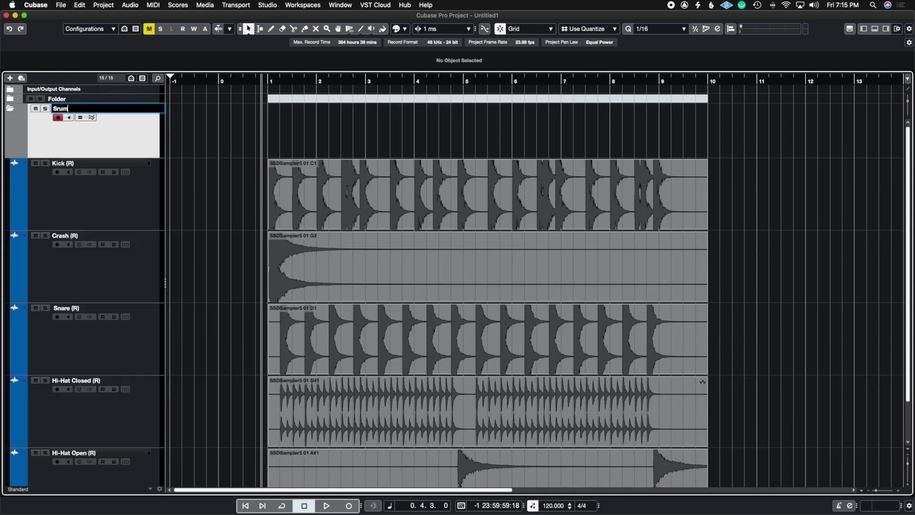
key("BackSpace")
type("Drums")
key("Return")
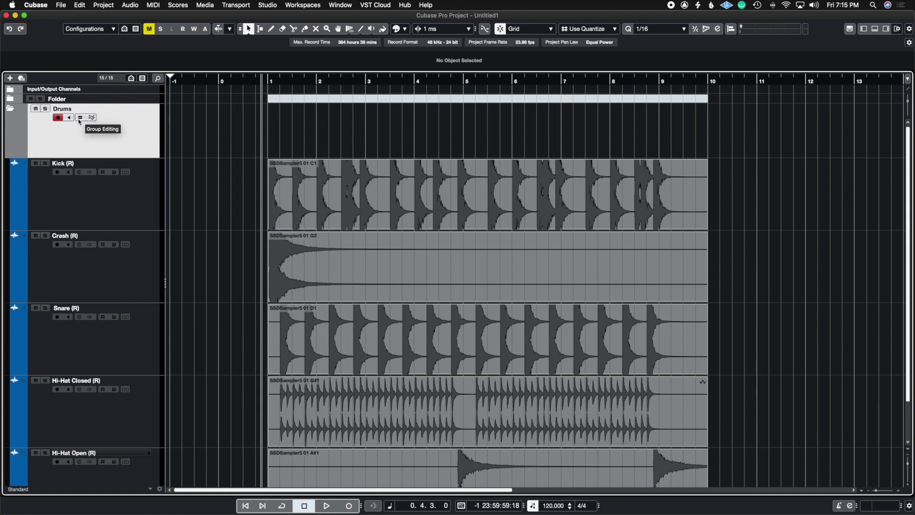
- Enable Group Editing on the Drums folder, choose Time Warp, and select all events
left_click(80, 118)
left_click(350, 28)
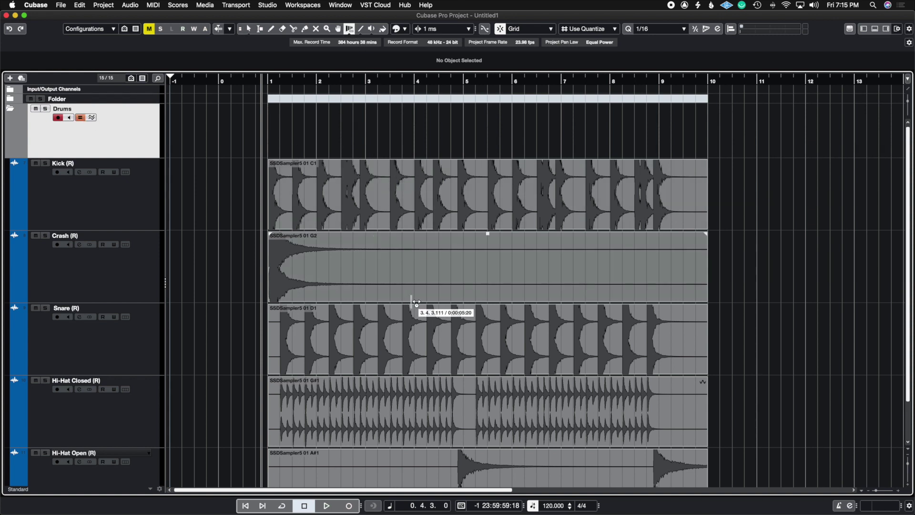
left_click(395, 210)
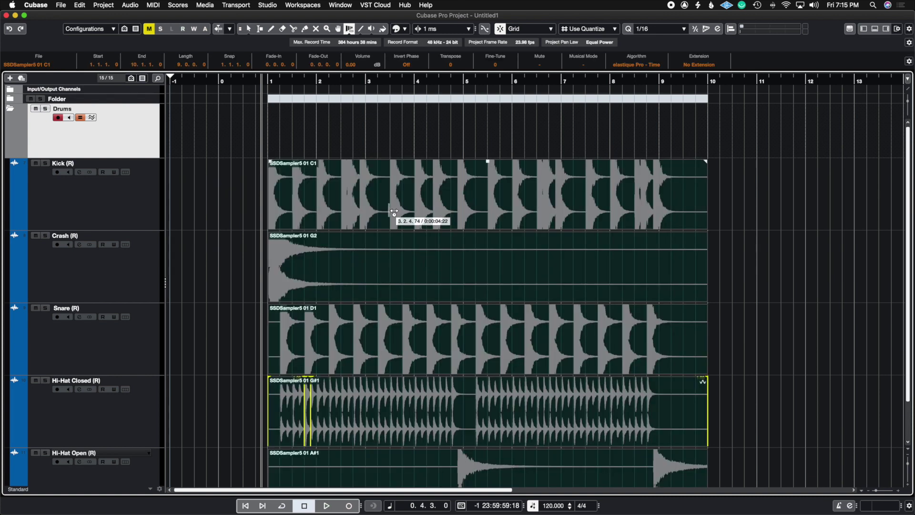
- Add shared warp markers at five hits between bars 3 and 5 on all drum events
left_click(394, 201)
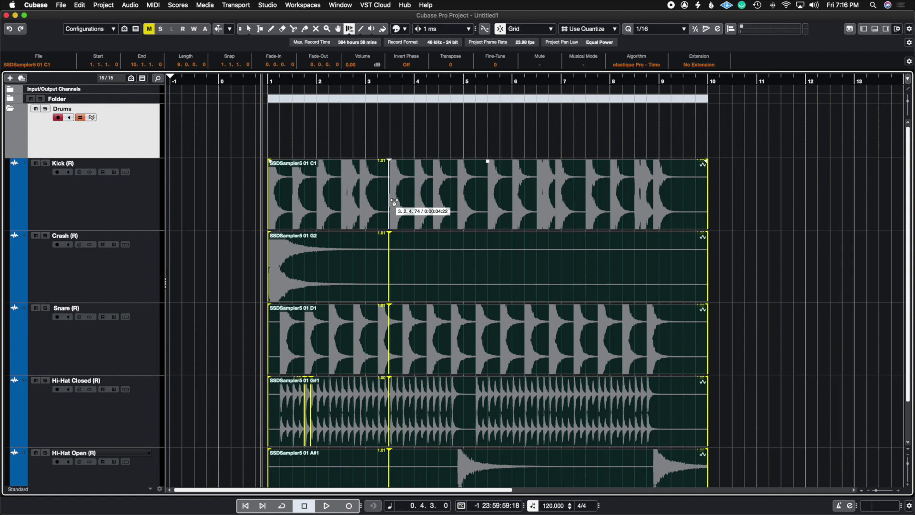
left_click(417, 186)
left_click(437, 182)
left_click(461, 180)
left_click(491, 180)
scroll(492, 180, "down", 2)
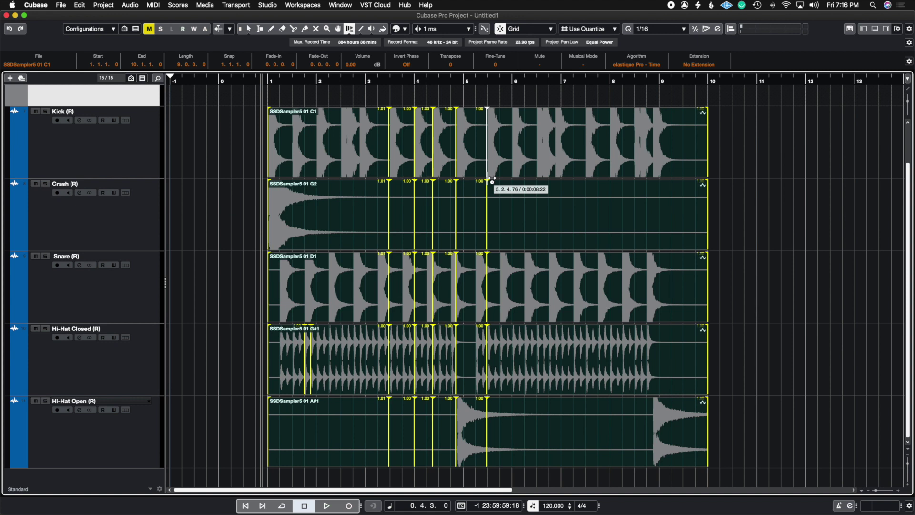
scroll(492, 180, "up", 2)
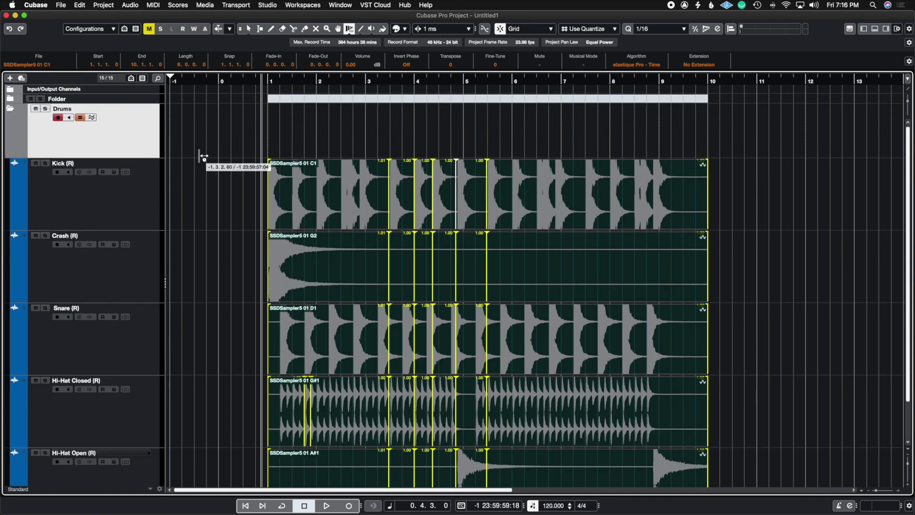
- Try Phase-Coherent AudioWarp on the Drums folder, then cancel the Bounce prompt
left_click(92, 118)
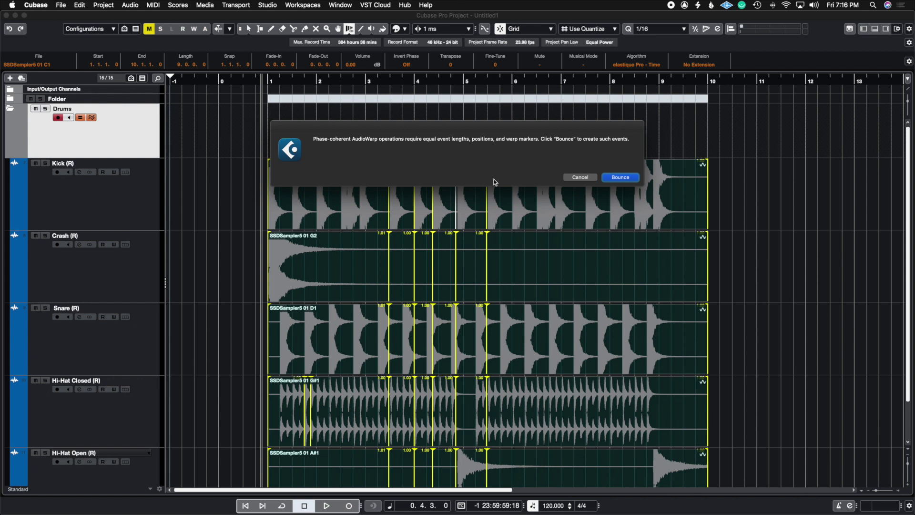
left_click(585, 177)
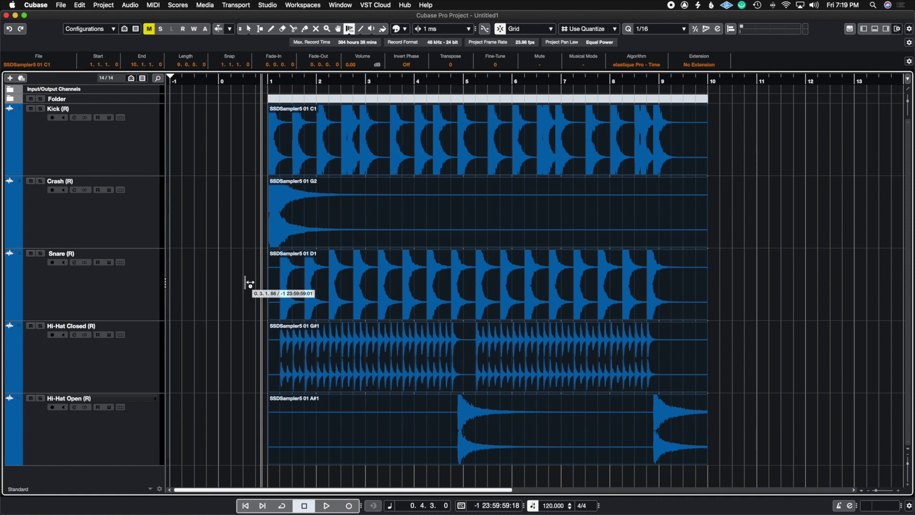
- Place 1.00 warp markers on eight hits of the Kick event
key("super+a")
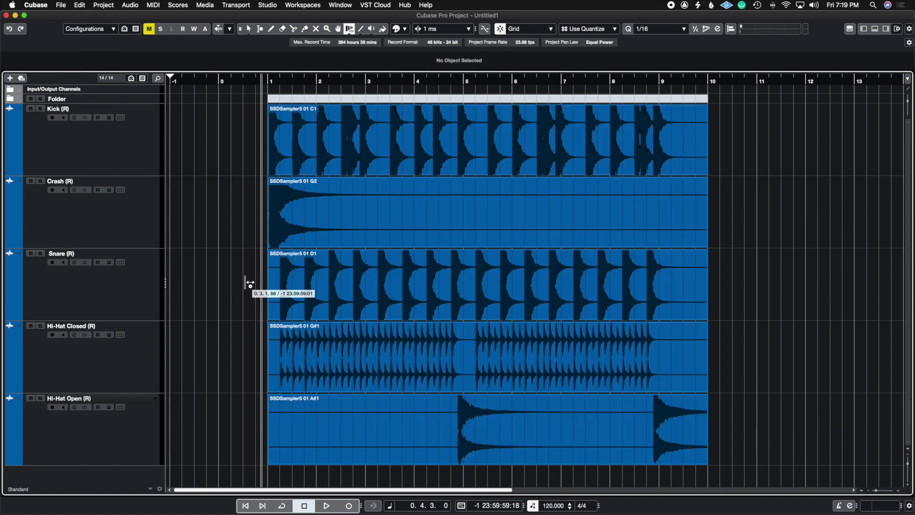
left_click(293, 126)
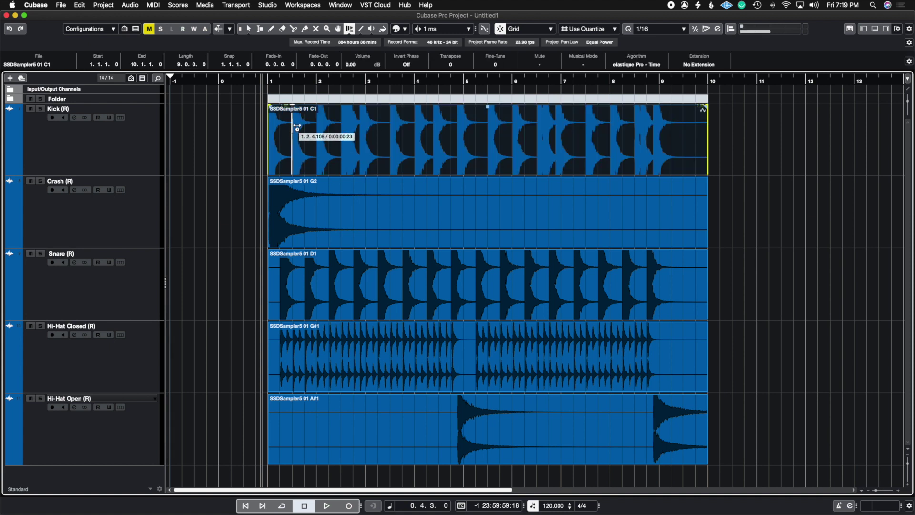
left_click(458, 125)
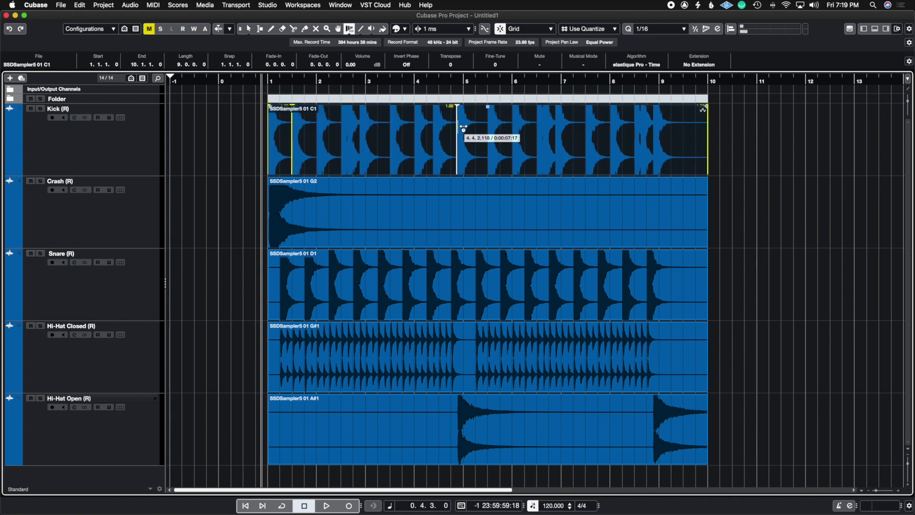
left_click(539, 125)
left_click(587, 125)
left_click(343, 125)
left_click(363, 125)
left_click(638, 125)
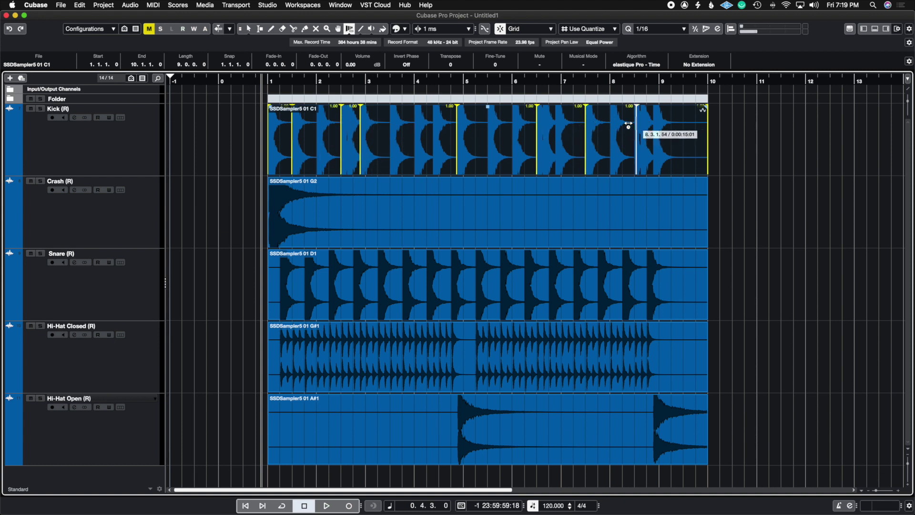
left_click(488, 126)
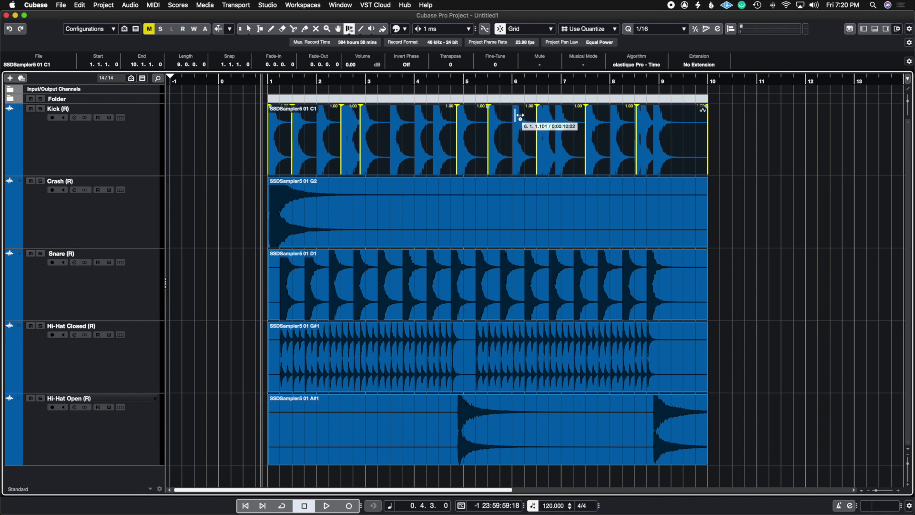
- Select the Snare event, return to the Time Warp tool, and reselect the Kick event
key("1")
left_click(313, 292)
right_click(313, 293)
left_click(404, 298)
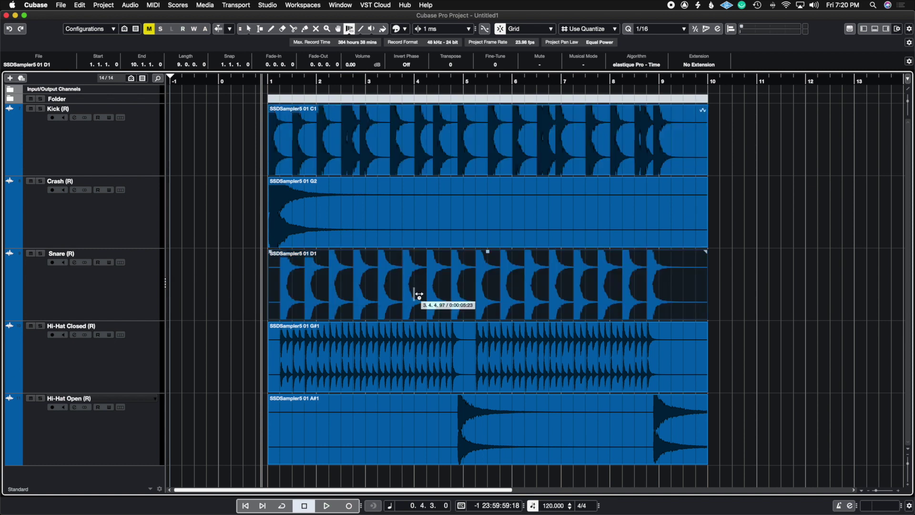
left_click(424, 159)
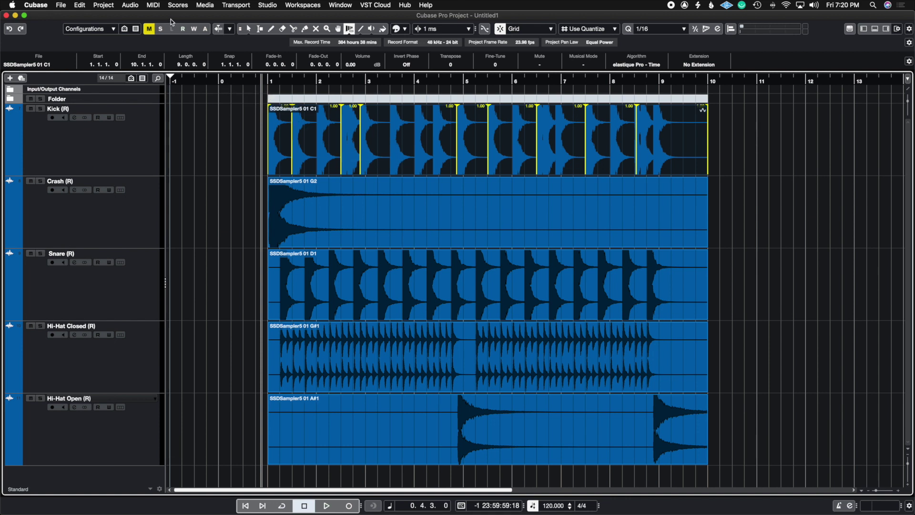
- Copy the Kick's warp markers via Audio > Advanced, then look the command up in Key Commands
left_click(130, 5)
mouse_move(160, 129)
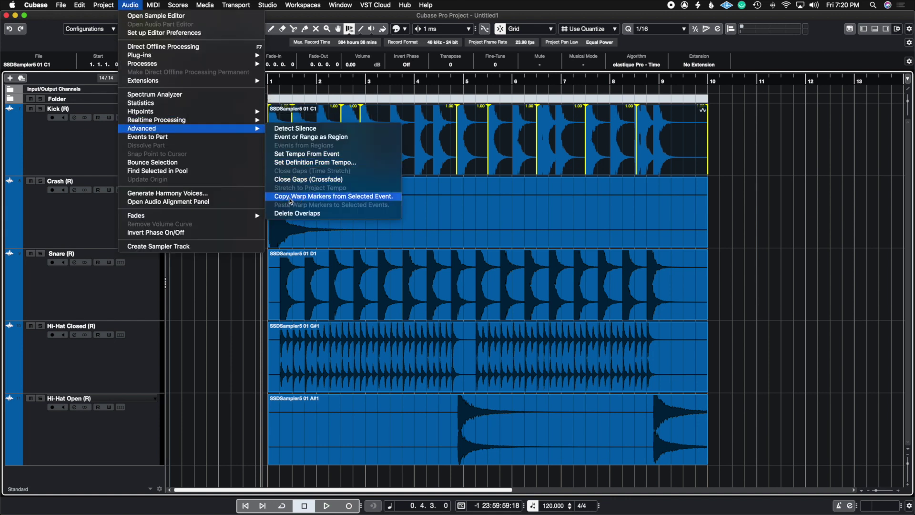
left_click(363, 196)
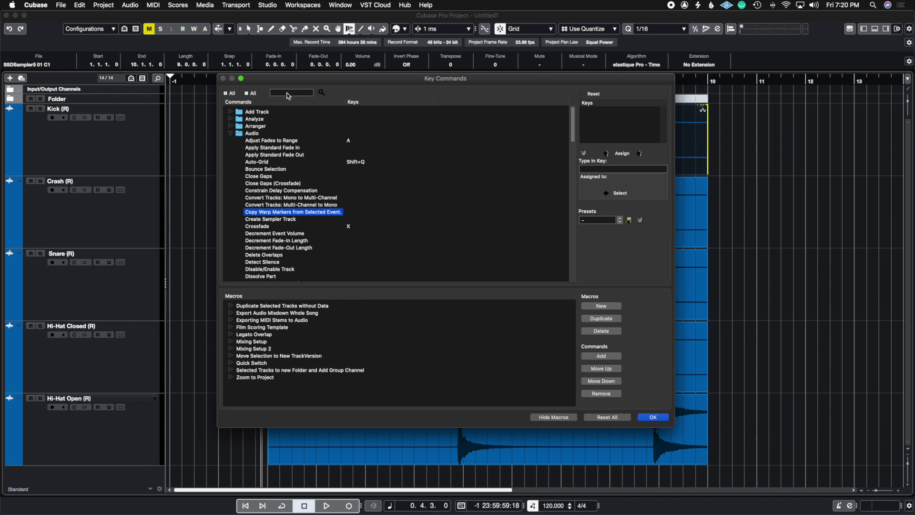
left_click(287, 94)
left_click(652, 417)
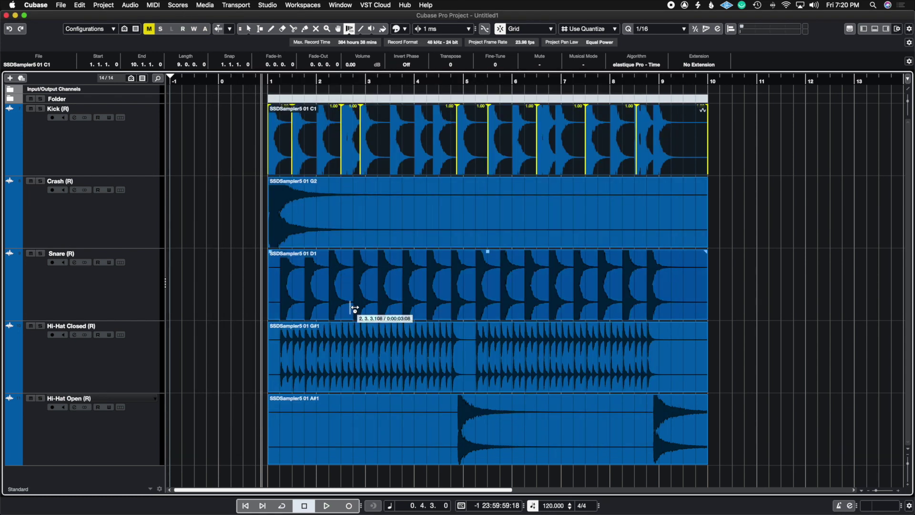
- Paste the Kick's warp markers onto the Snare event, then select both to compare
left_click(310, 304)
left_click(139, 7)
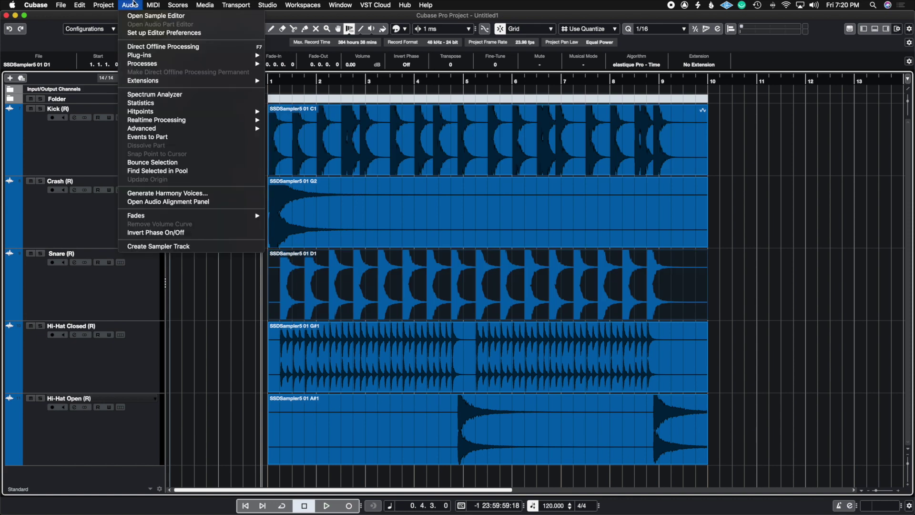
mouse_move(195, 128)
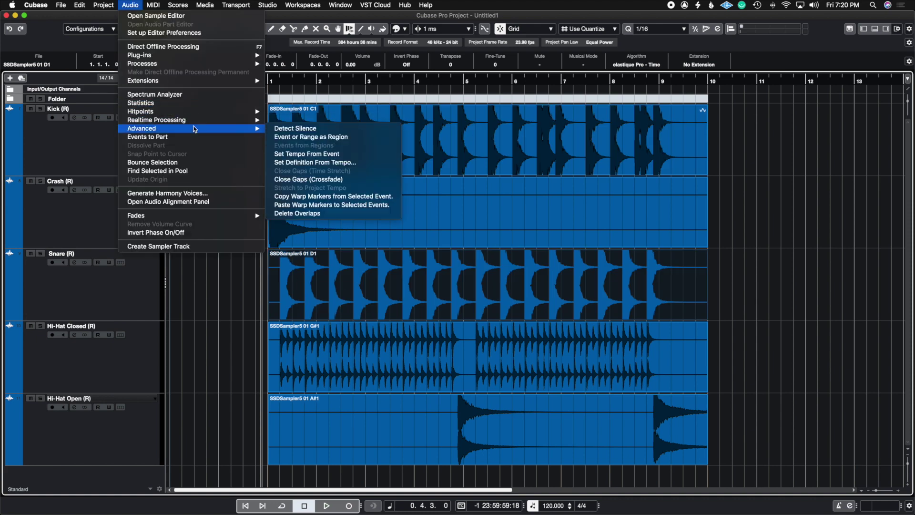
left_click(341, 207)
left_click(451, 170)
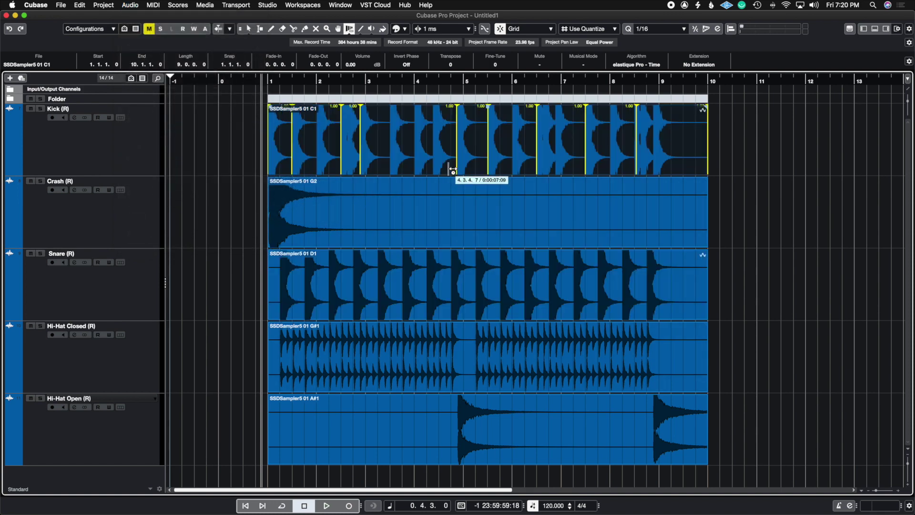
left_click(443, 269, "shift")
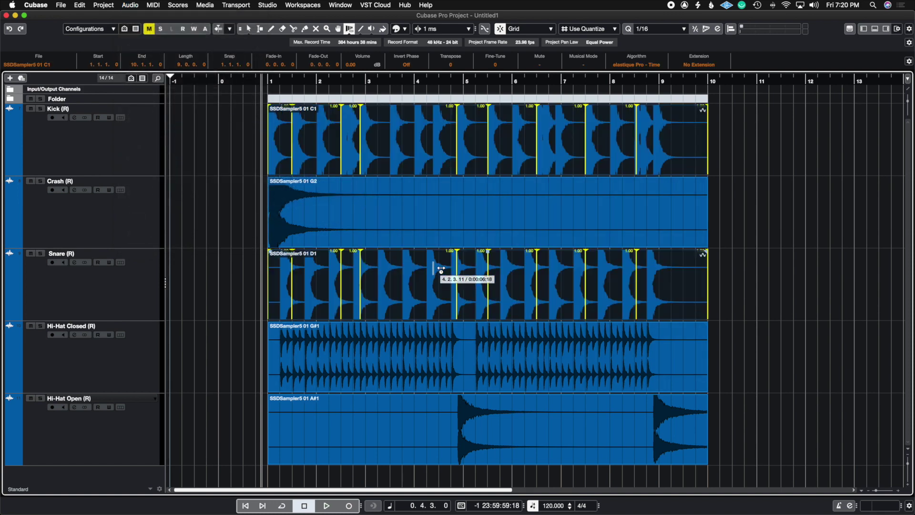